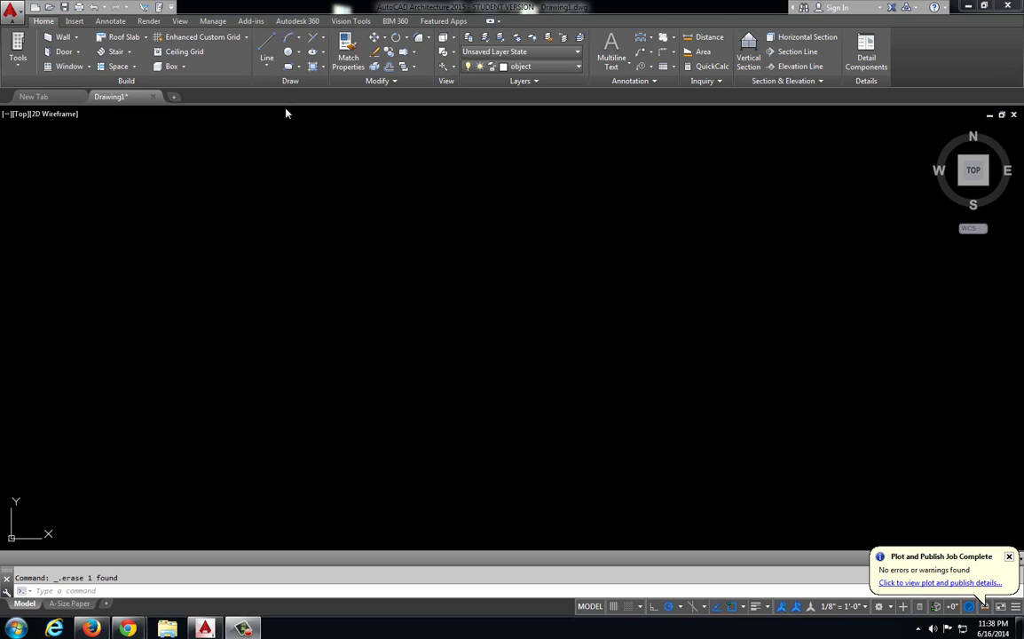
Step: Draw an L shape from two connected lines: a vertical about 2.73 long and a horizontal about 2.93 long from its lower end
left_click(266, 45)
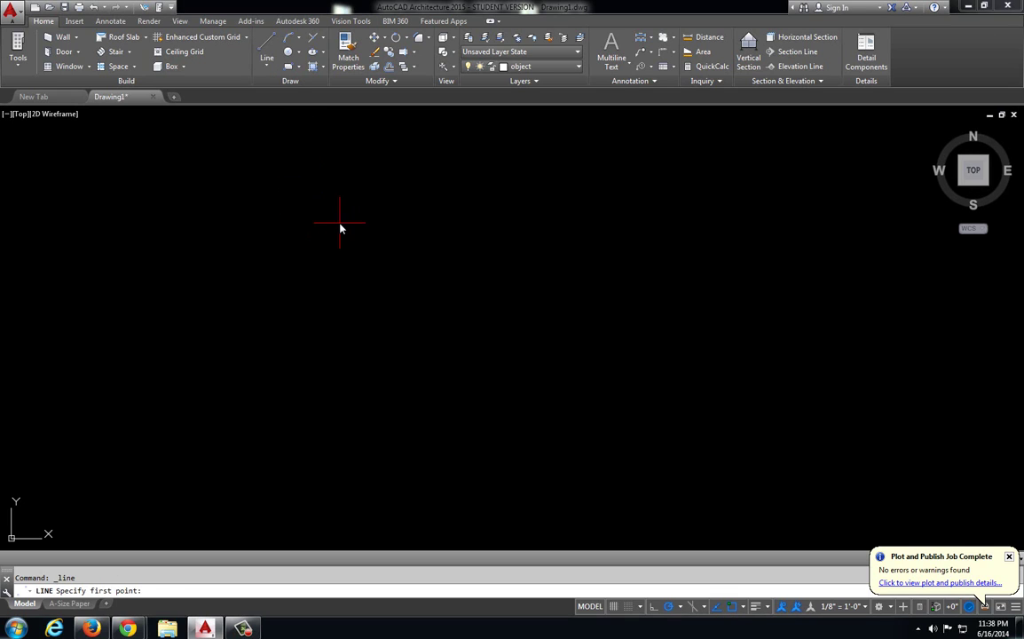
left_click(338, 225)
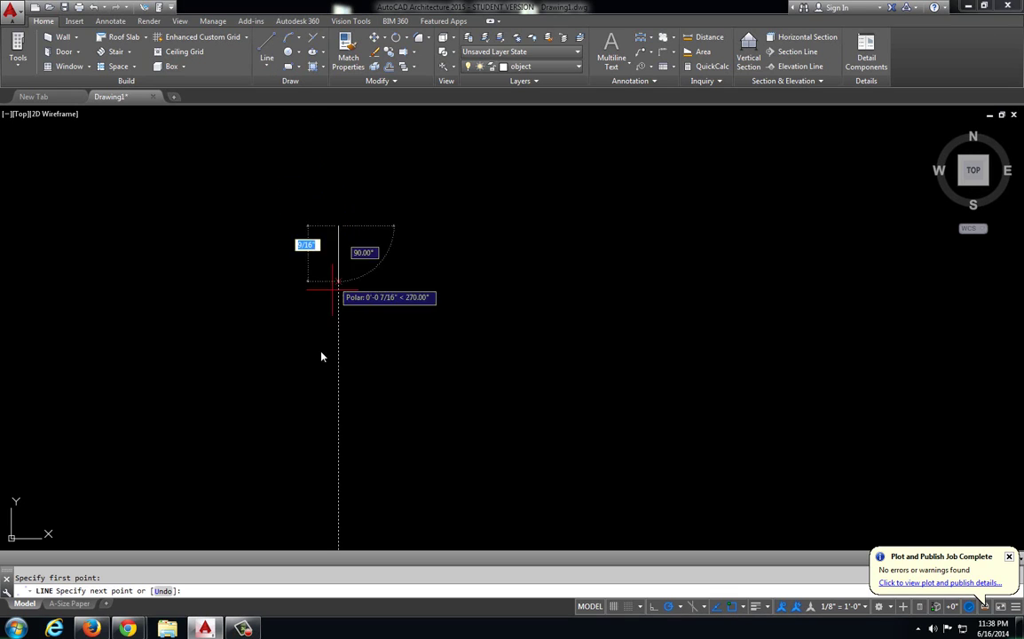
left_click(338, 400)
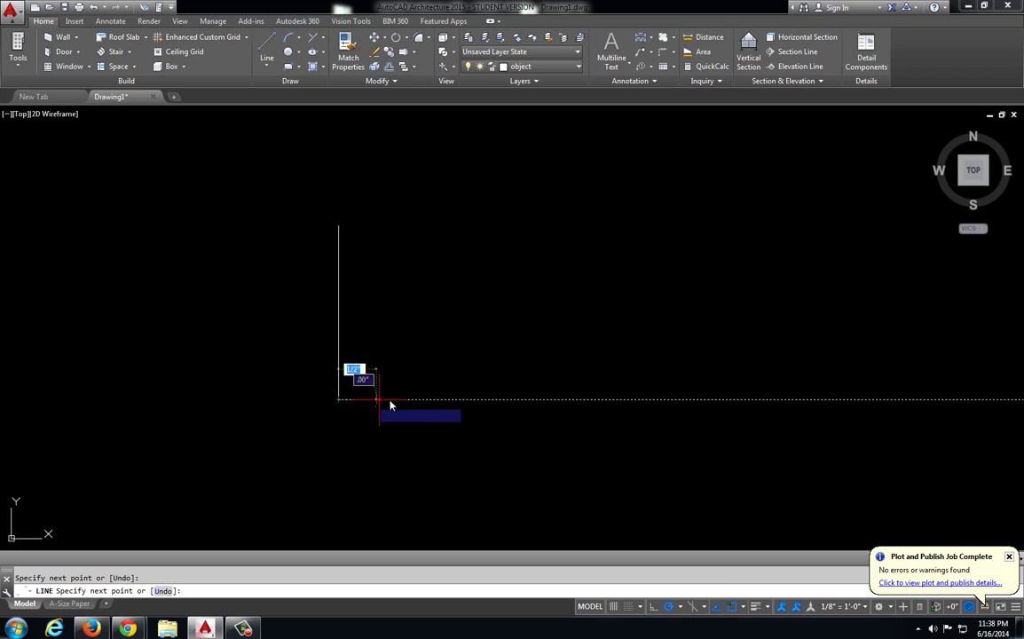
left_click(523, 400)
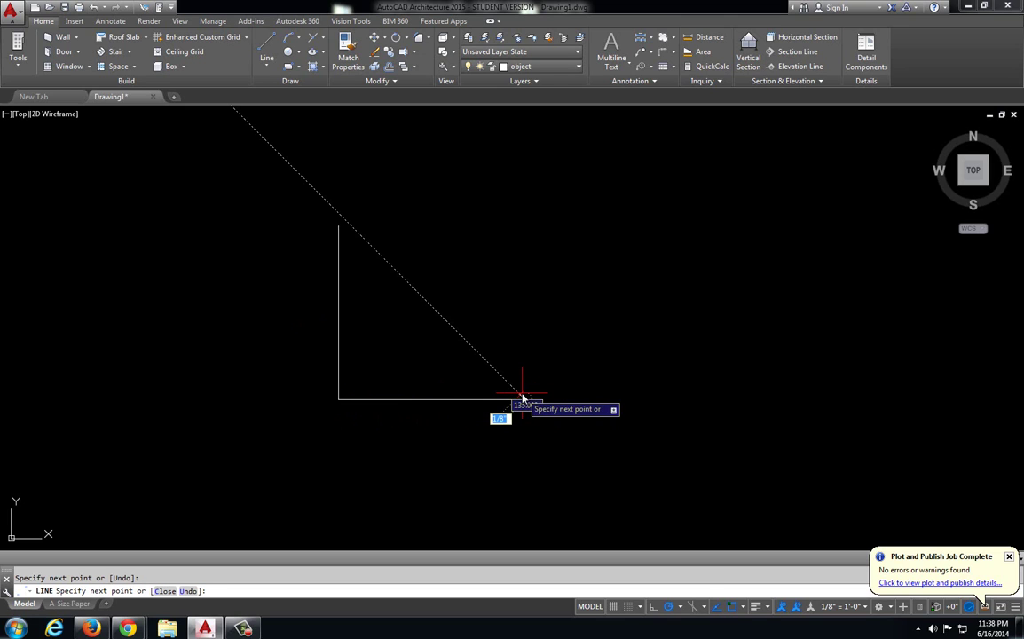
key("Return")
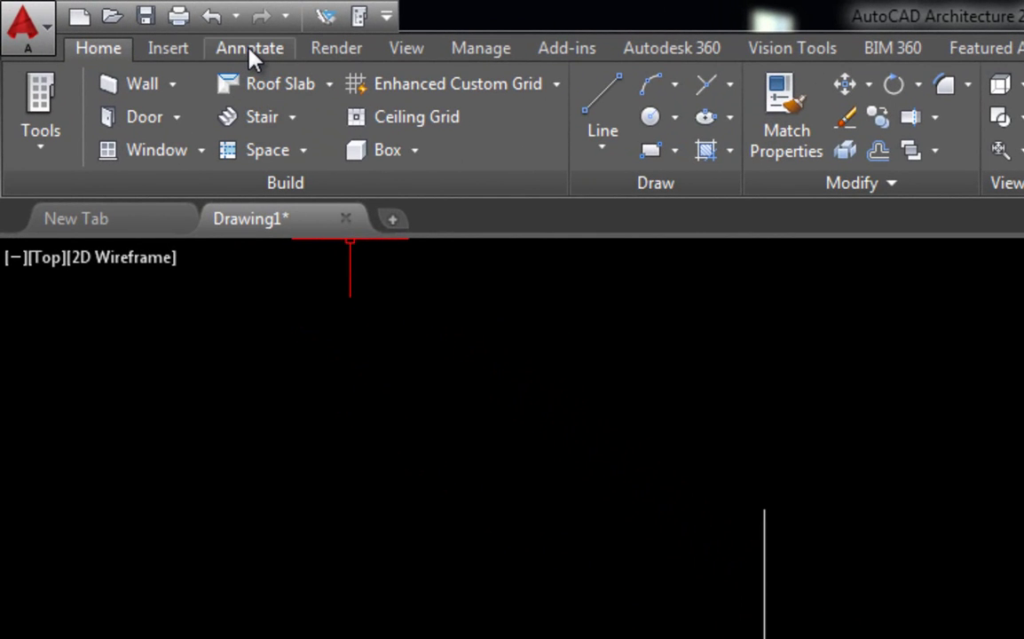
Step: Add a linear dimension to the vertical line between its two endpoints, placing the dimension line to its left
left_click(249, 51)
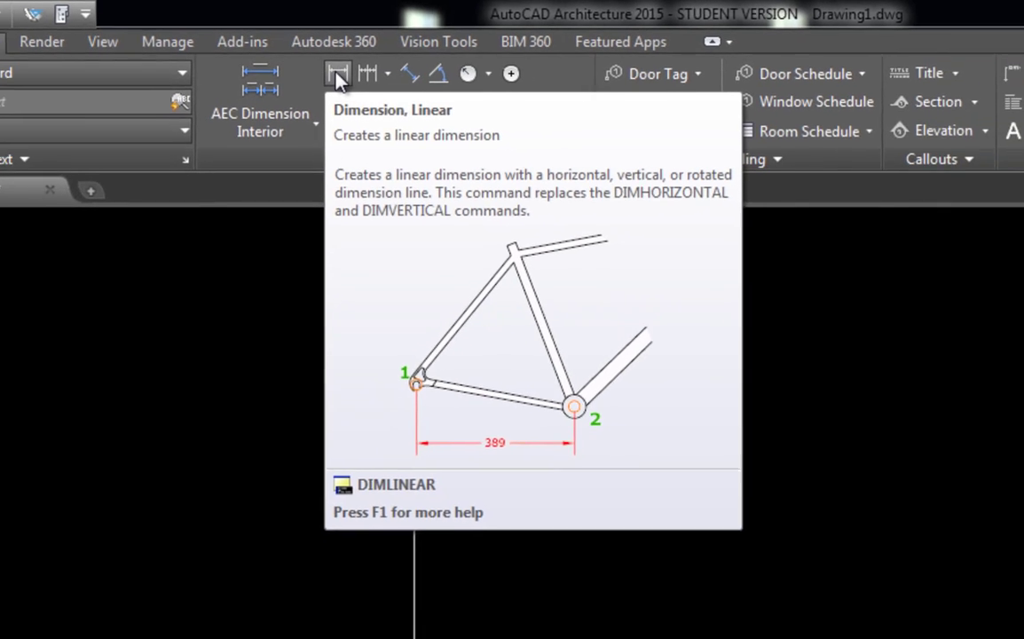
left_click(350, 86)
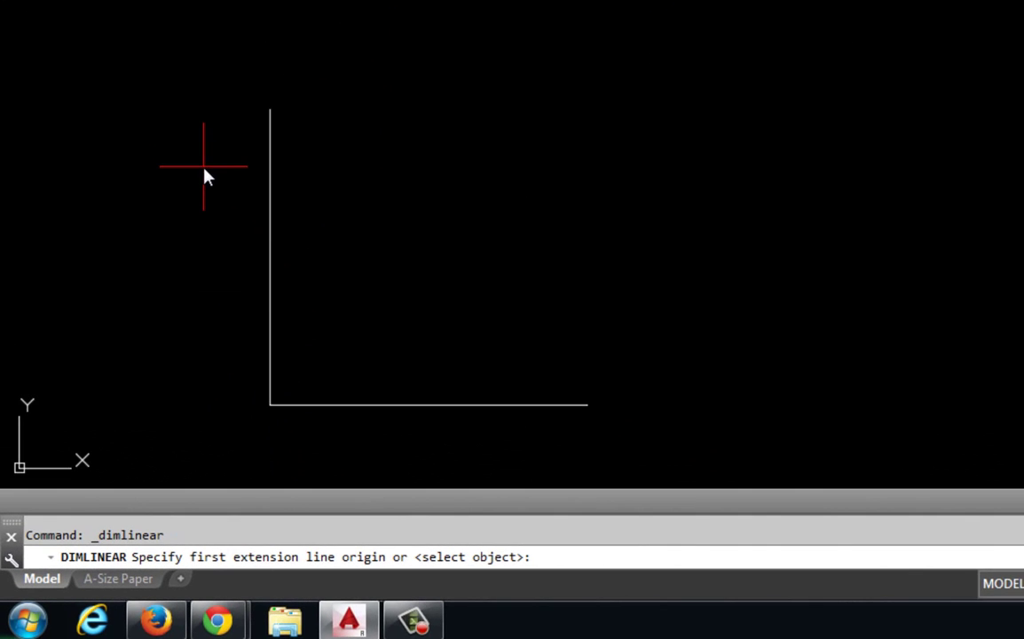
left_click(270, 111)
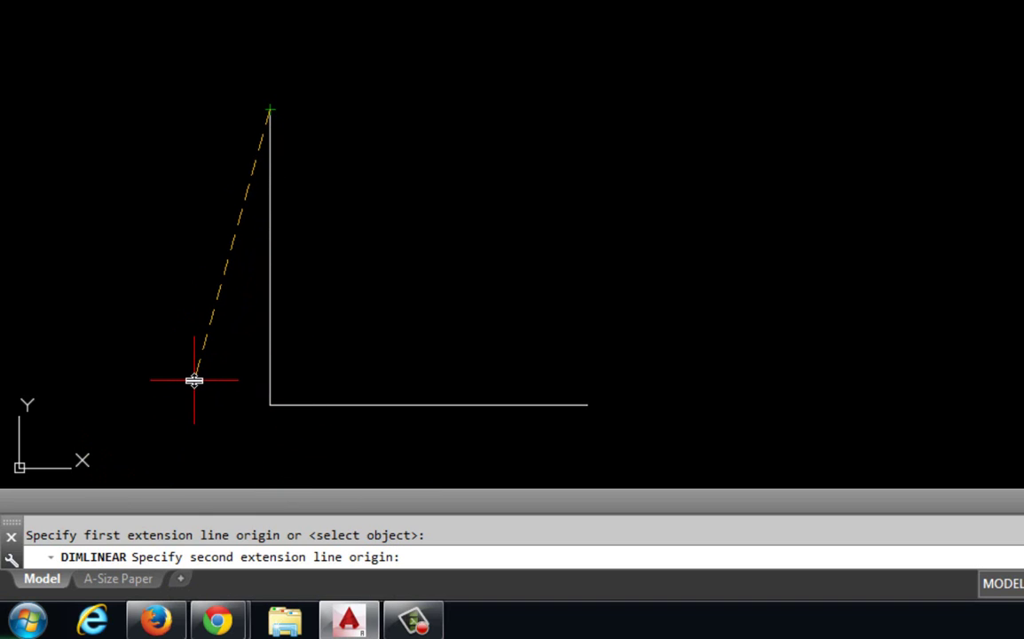
left_click(272, 405)
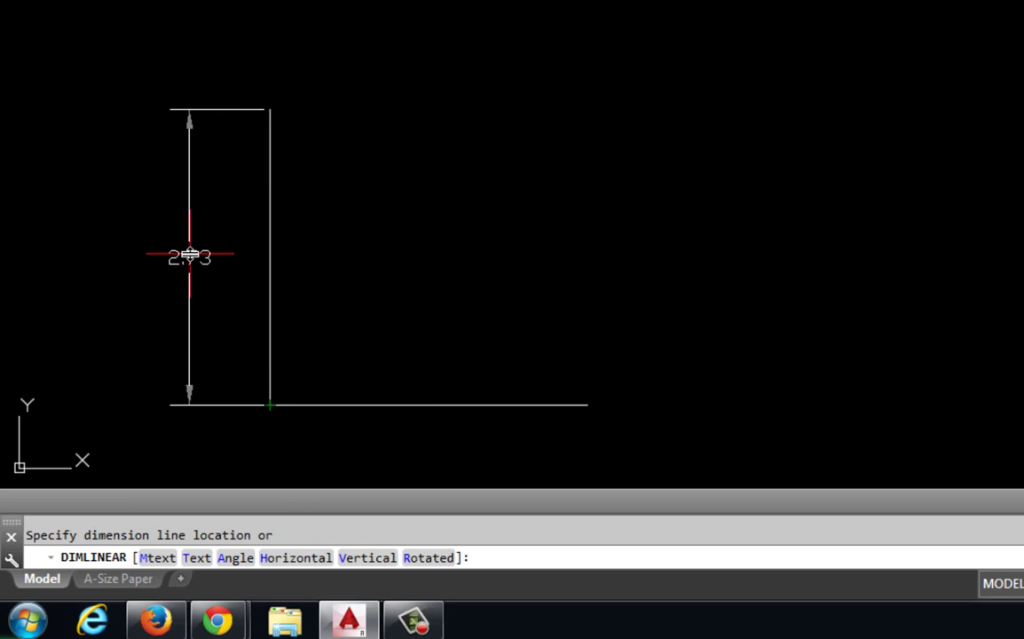
left_click(190, 256)
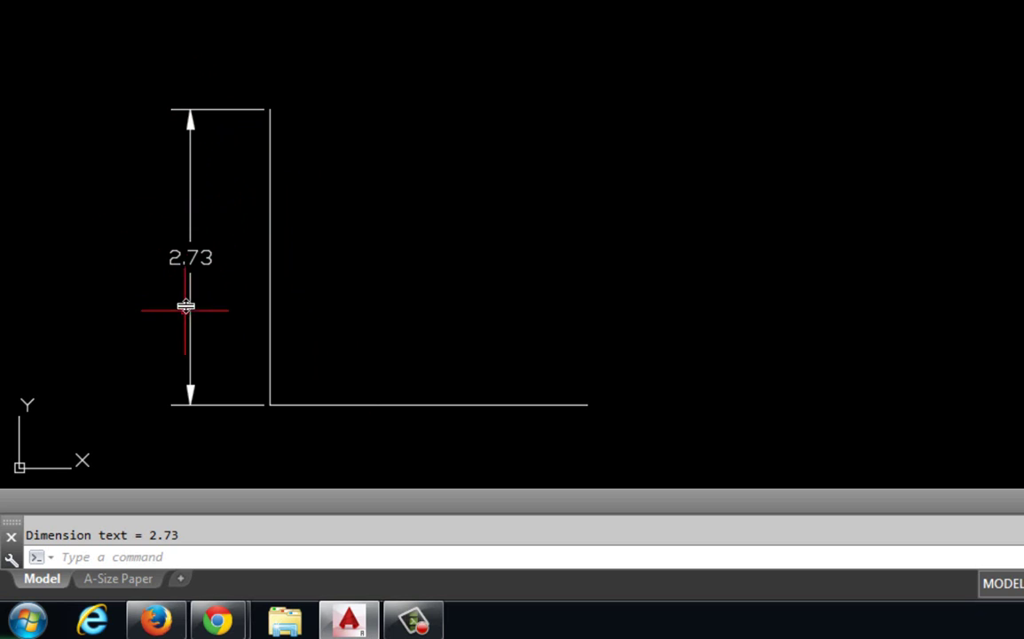
Step: Assign the vertical linear dimension to the Dimension Line layer and clear the selection
left_click(213, 110)
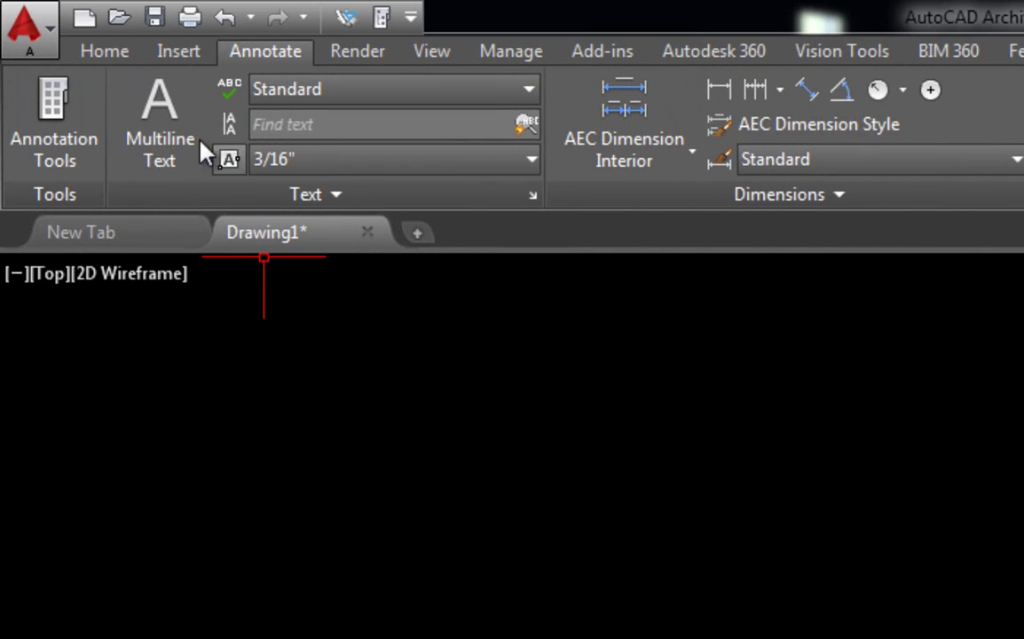
left_click(104, 55)
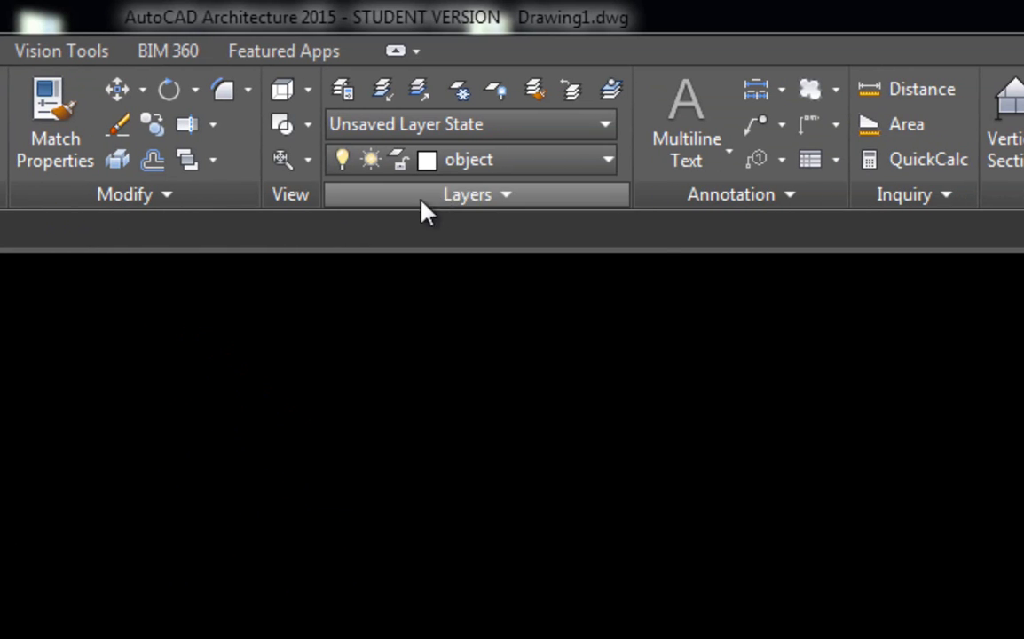
left_click(607, 162)
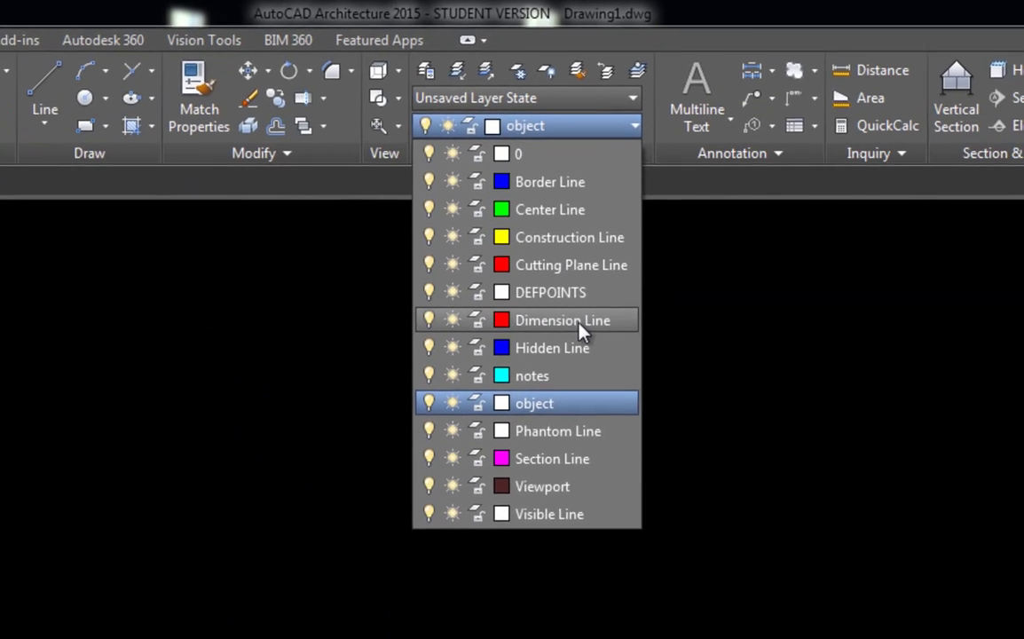
left_click(632, 215)
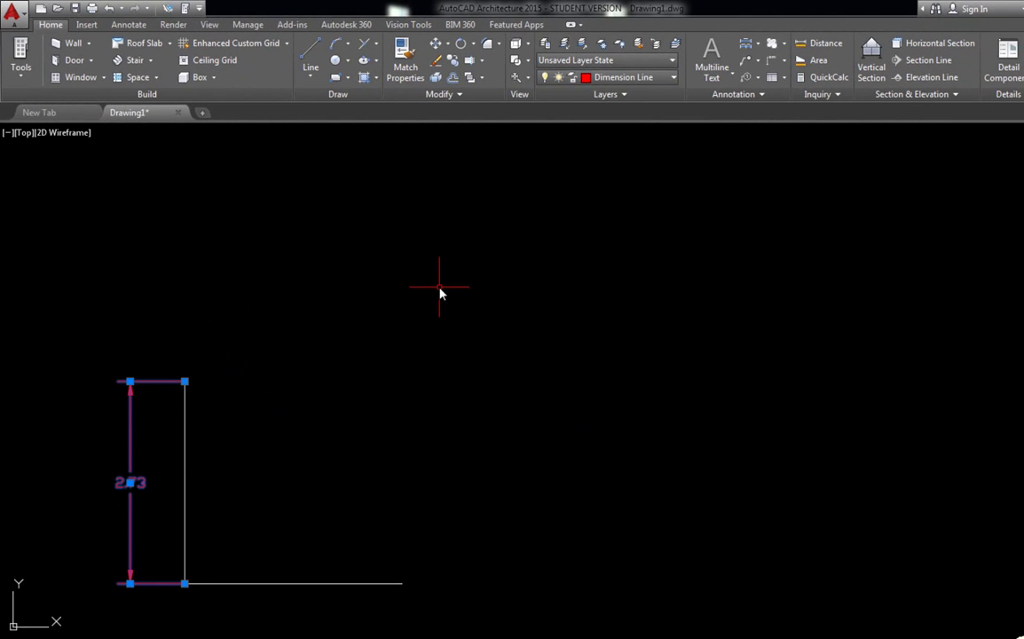
key("Escape")
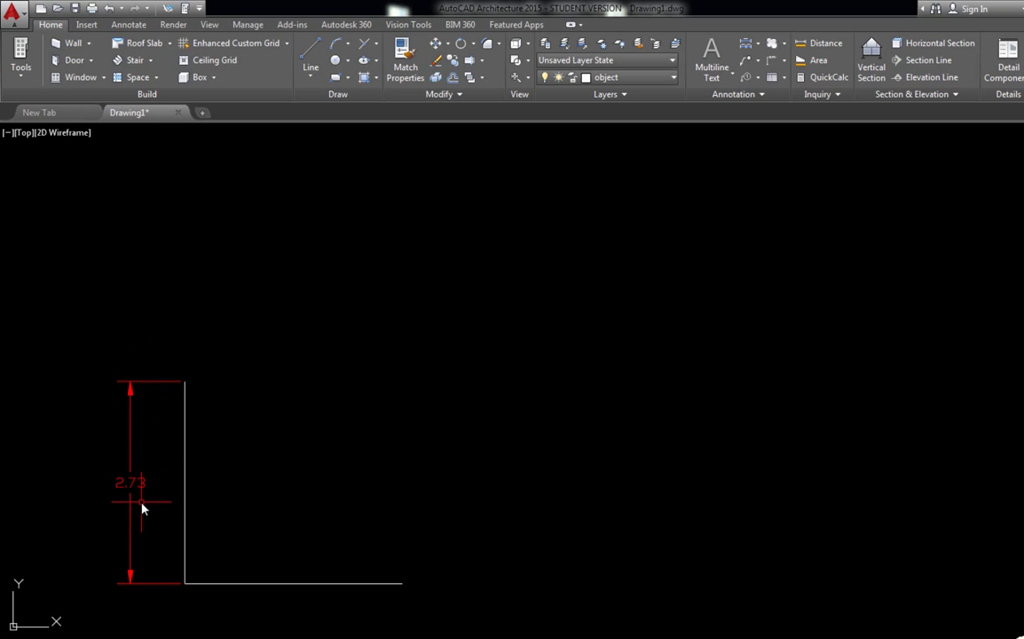
Step: Make Dimension Line the current layer
middle_click_drag(183, 492, 181, 479)
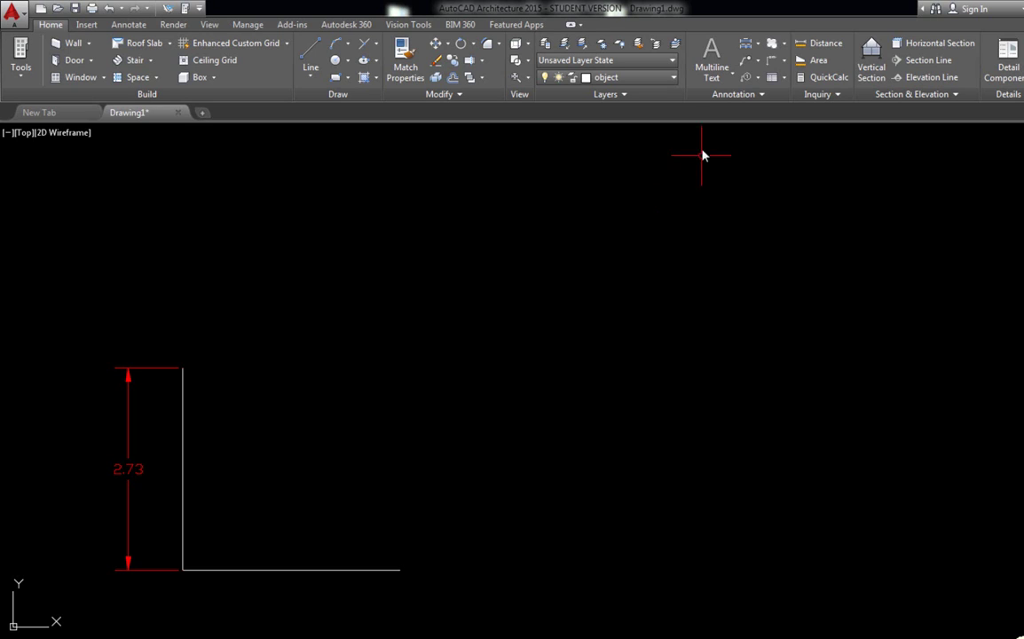
left_click(671, 80)
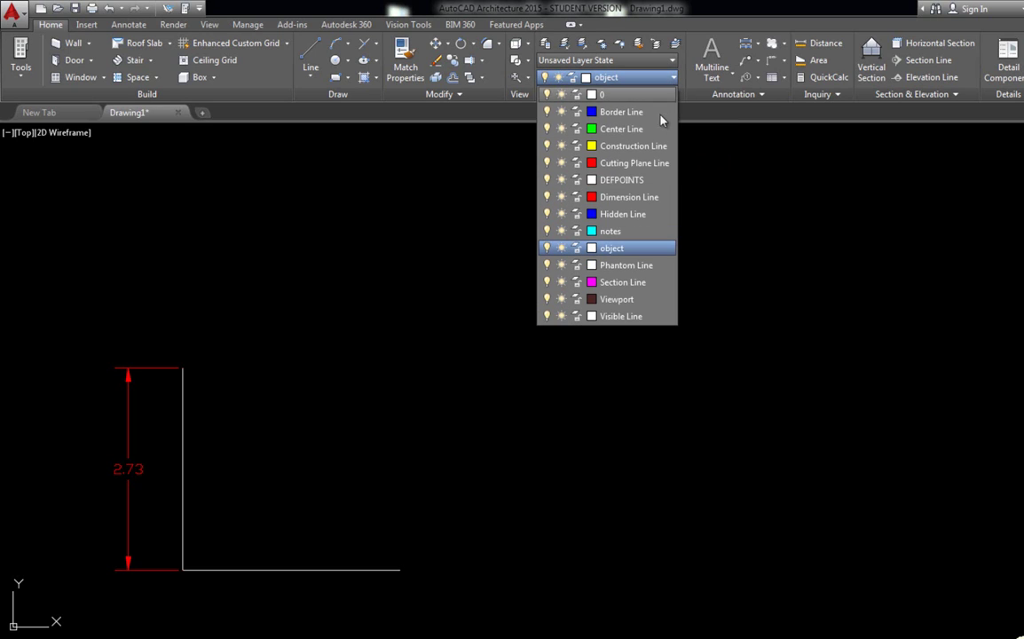
left_click(650, 198)
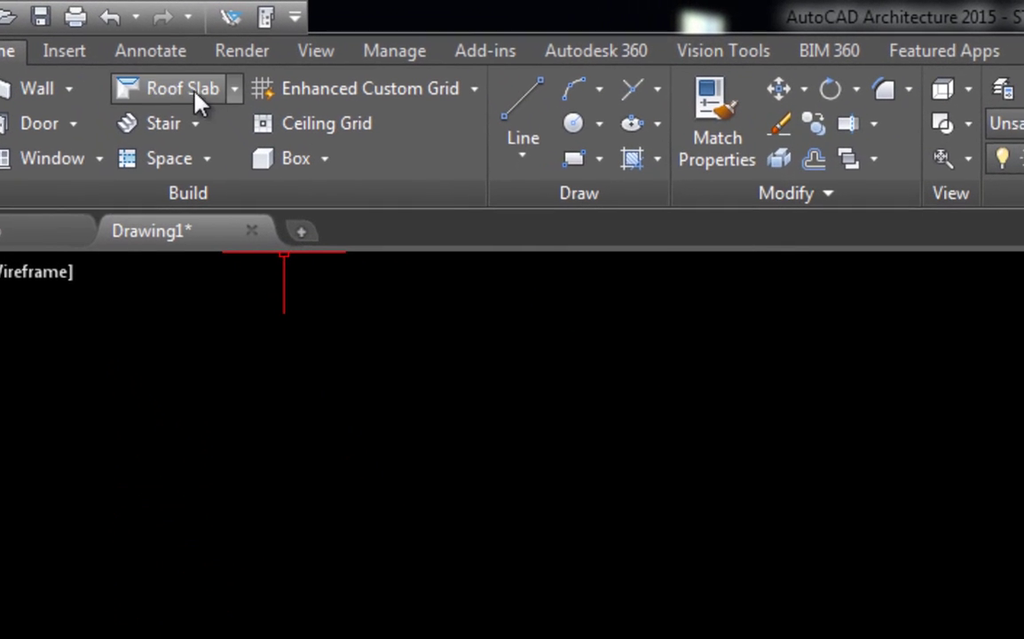
Step: Add a linear dimension to the horizontal line between its endpoints, placing the dimension line far below the line
left_click(158, 55)
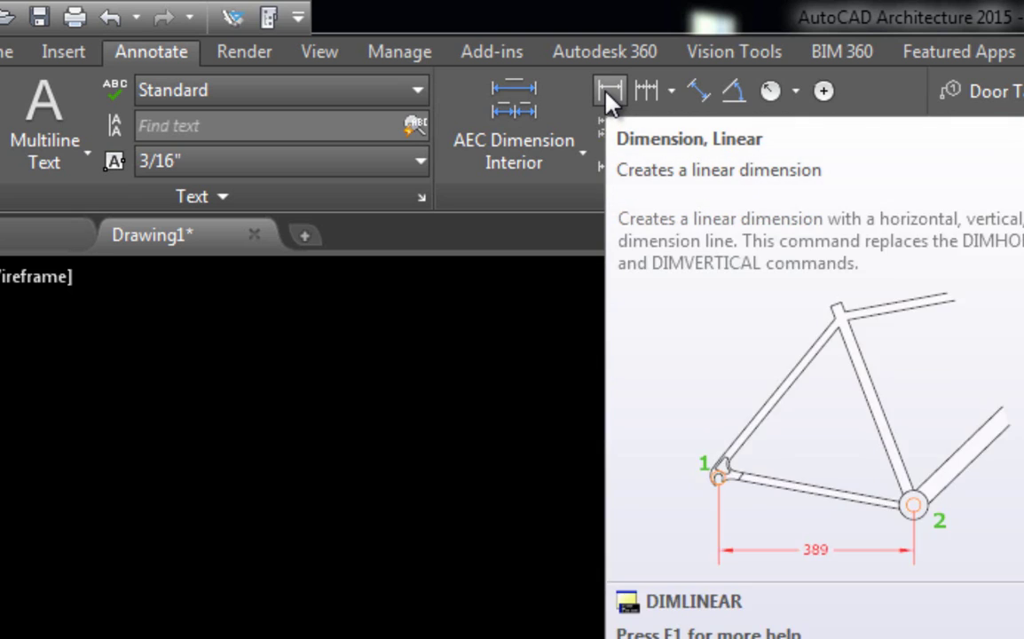
left_click(609, 92)
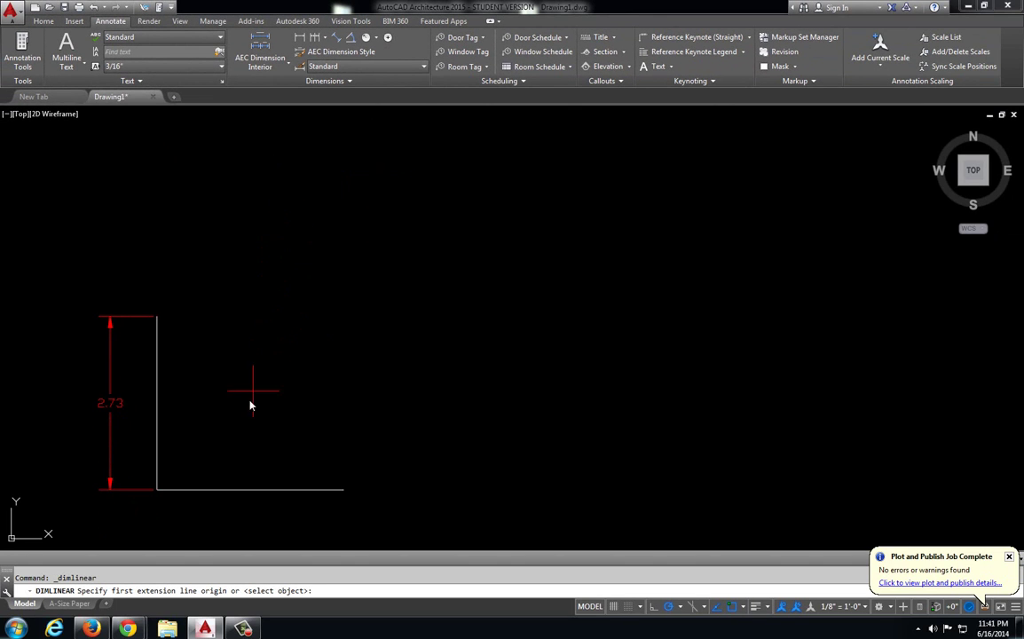
left_click(157, 490)
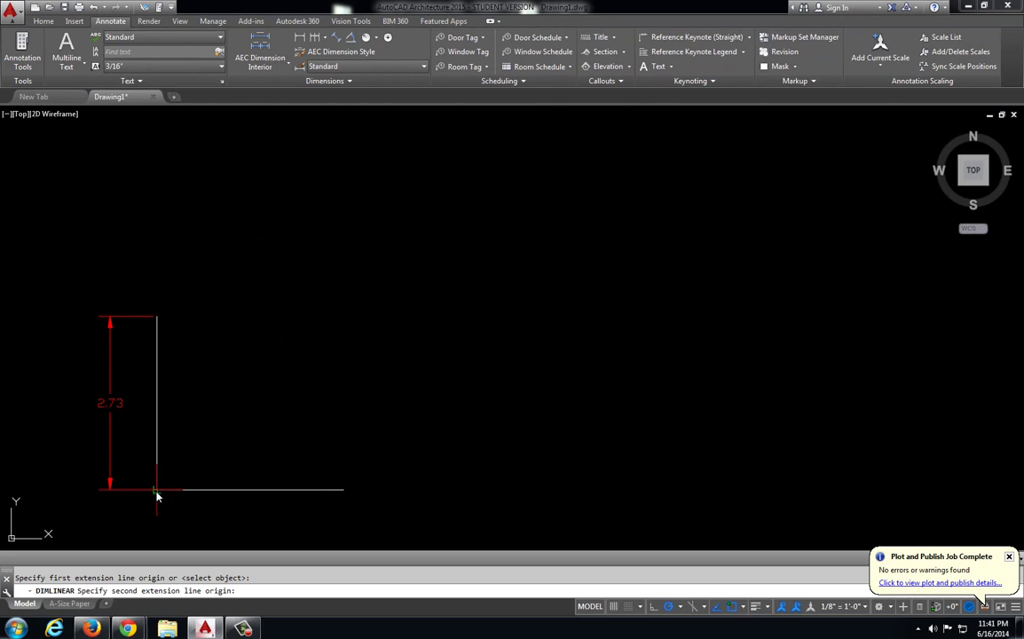
left_click(343, 490)
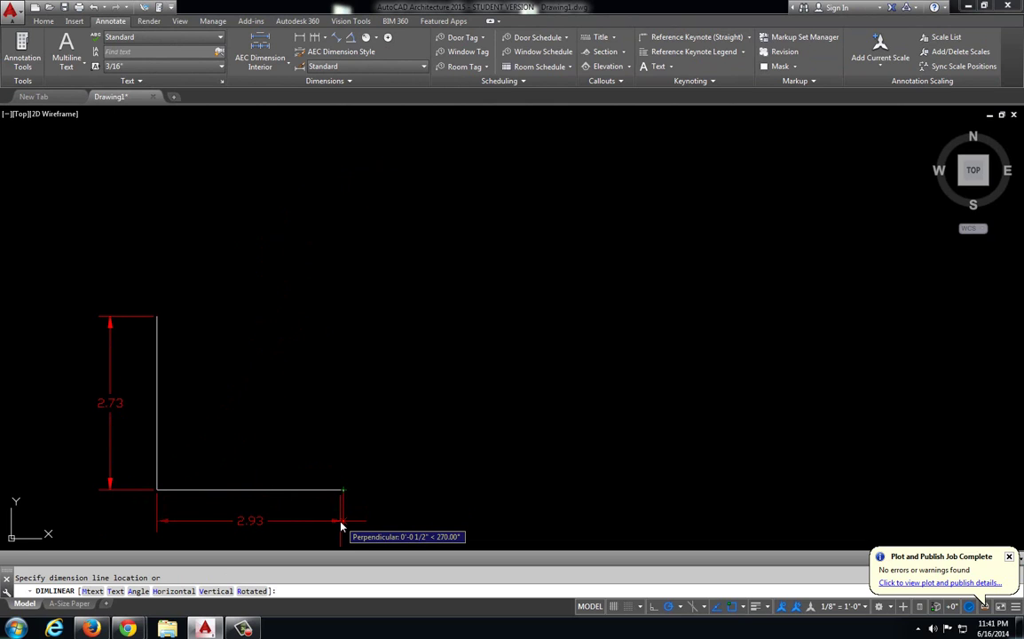
mouse_move(341, 527)
middle_mouse_down()
mouse_move(347, 472)
mouse_move(414, 362)
mouse_move(418, 373)
mouse_move(436, 373)
middle_mouse_up()
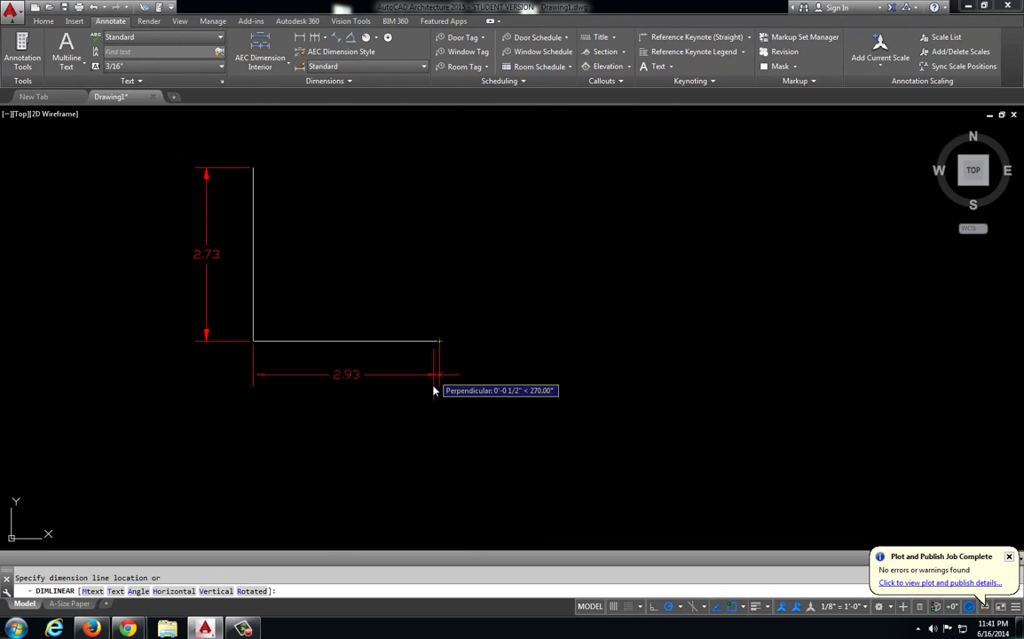
scroll(442, 471, "down", 2)
scroll(443, 470, "down", 2)
middle_click_drag(441, 457, 428, 340)
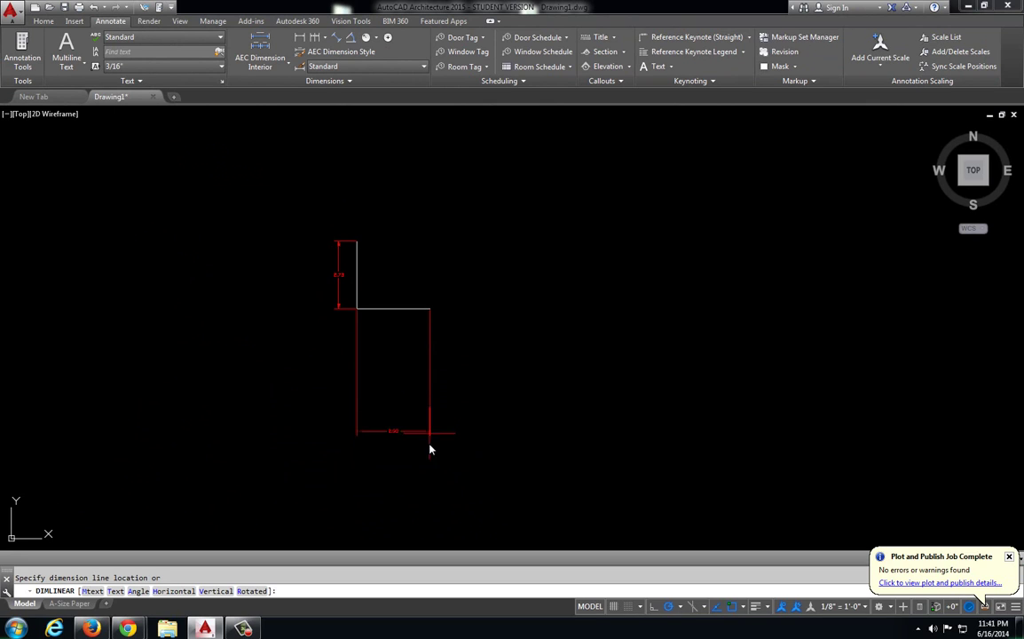
left_click(431, 523)
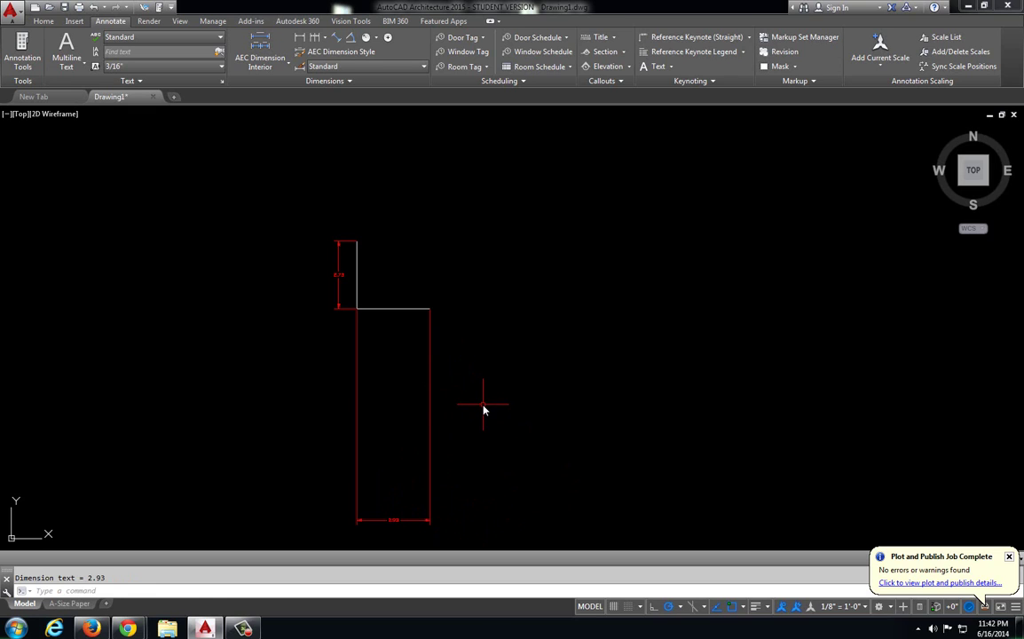
Step: Stretch the horizontal dimension by its grip so the dimension line sits close below the horizontal line
left_click(429, 522)
left_click(429, 520)
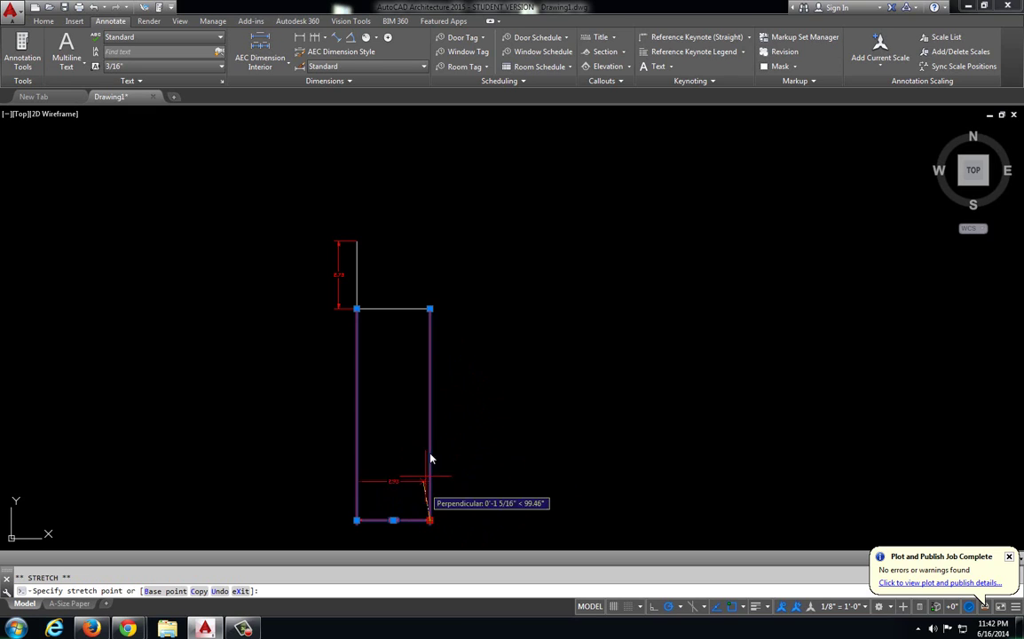
left_click(432, 323)
scroll(413, 302, "up", 6)
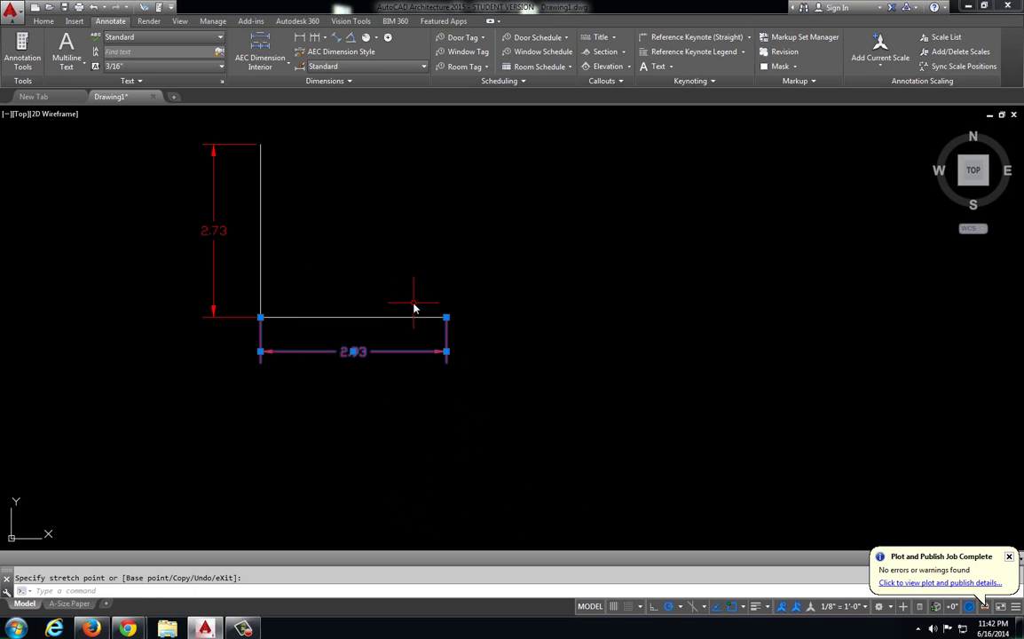
middle_click_drag(412, 306, 432, 414)
key("Escape")
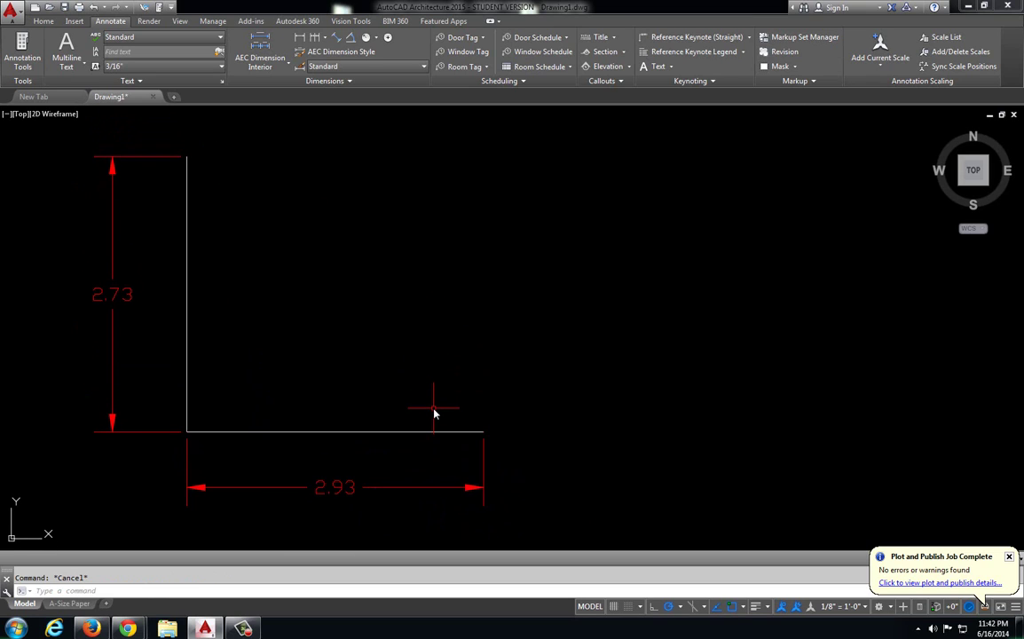
Step: Stretch the horizontal dimension up onto the line it measures and back to just below that line
left_click(416, 486)
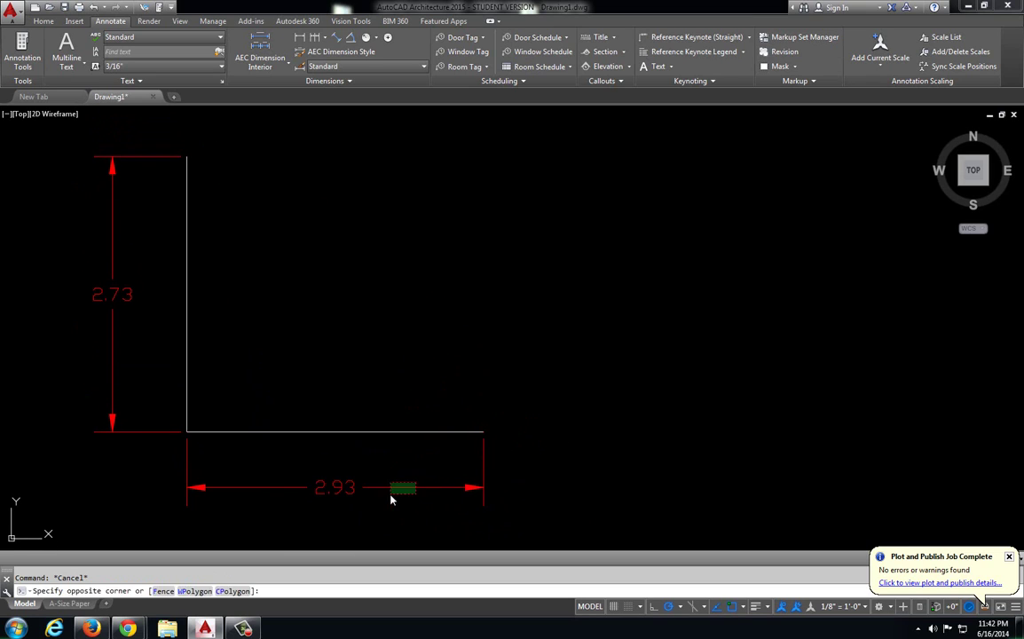
left_click(391, 497)
left_click(483, 487)
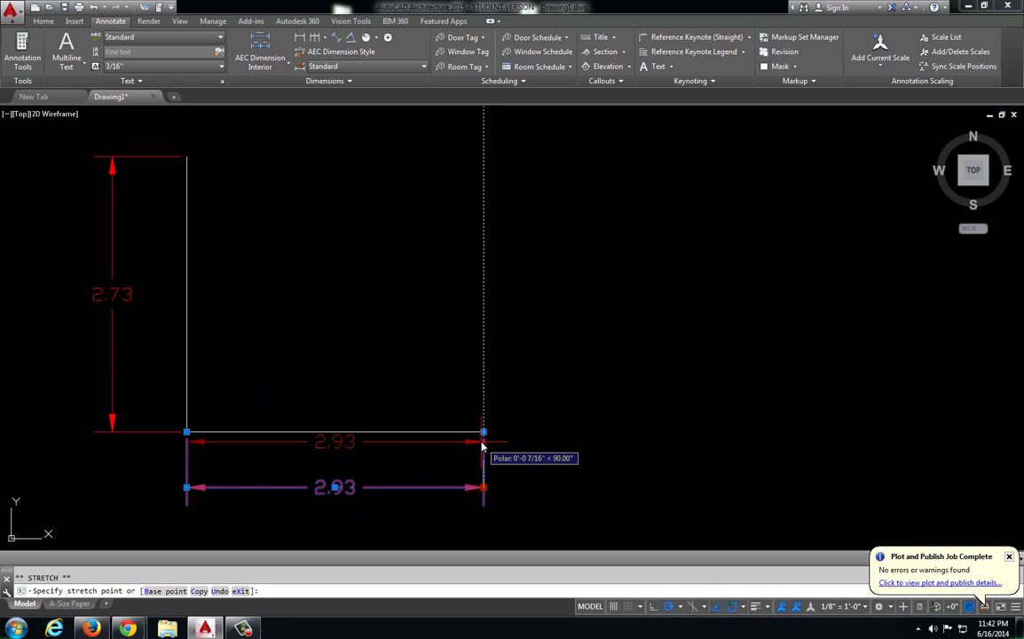
left_click(483, 432)
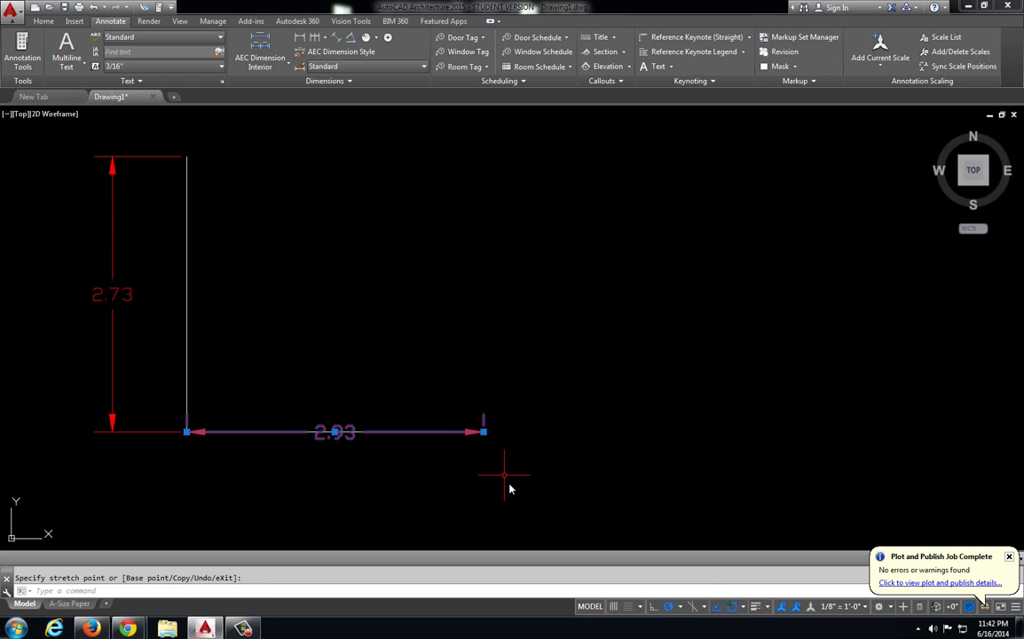
left_click(483, 432)
key("Escape")
key("Escape")
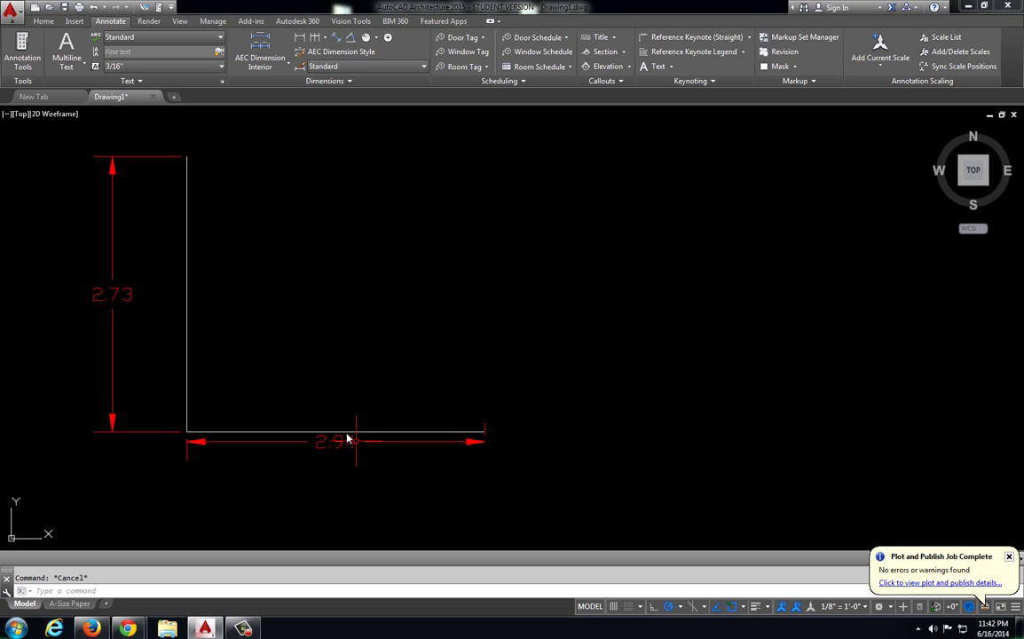
Step: Stretch the horizontal dimension downward to leave a clear gap below the horizontal line
left_click(475, 444)
left_click(485, 435)
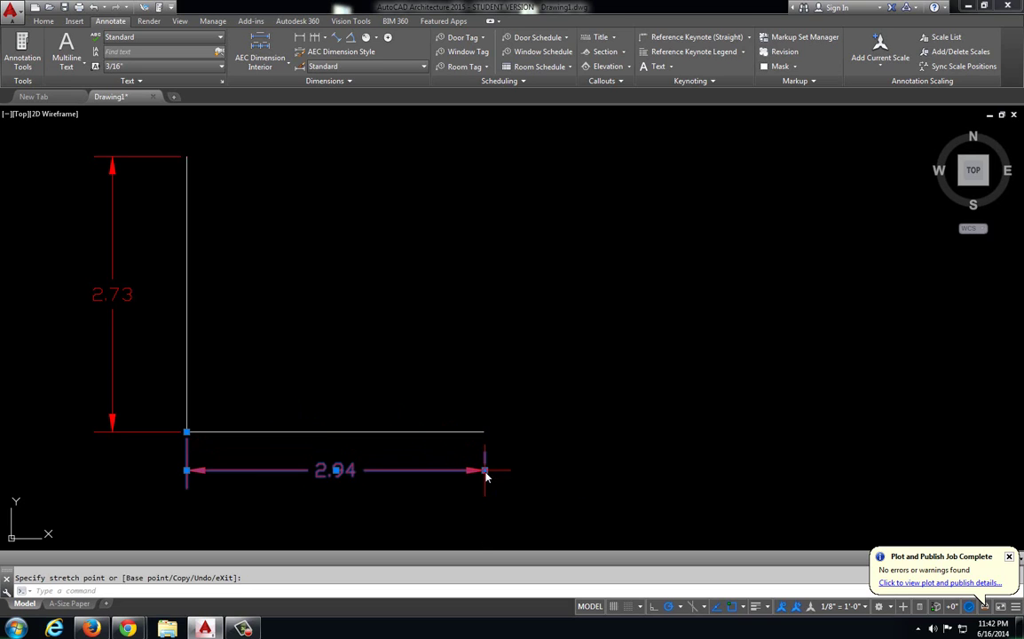
key("Escape")
key("Escape")
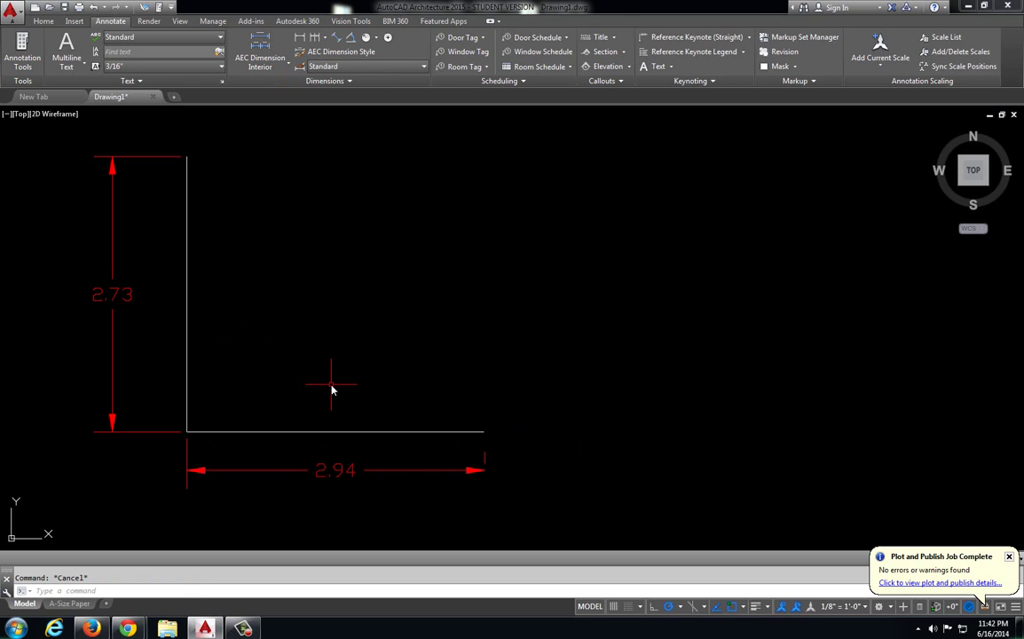
scroll(336, 378, "down", 2)
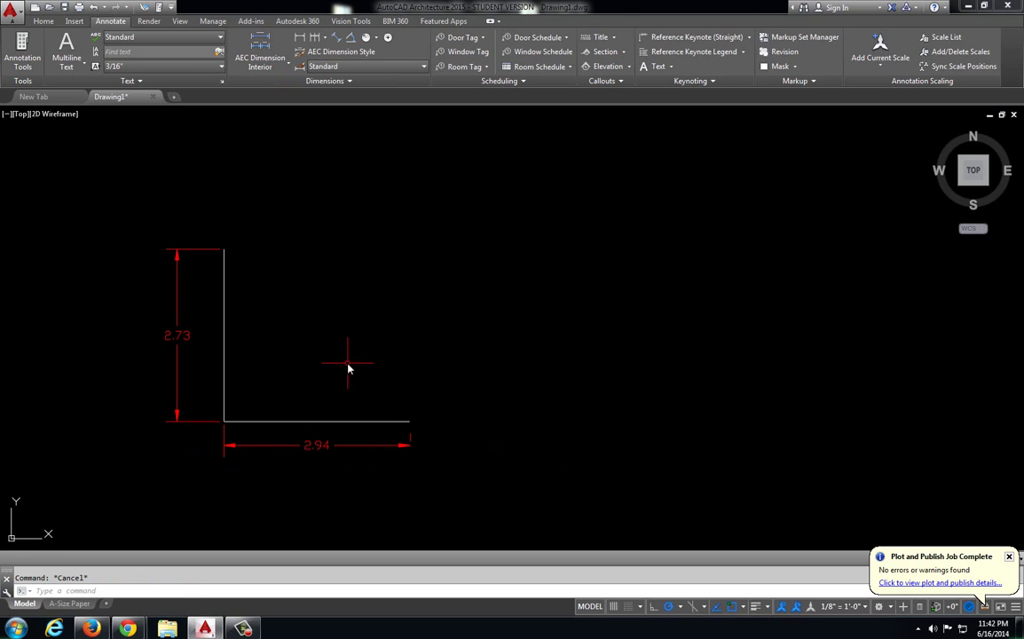
Step: Draw a diagonal line about 3 inches long, sloping down to the right above the horizontal line
left_click(42, 21)
left_click(266, 49)
left_click(302, 226)
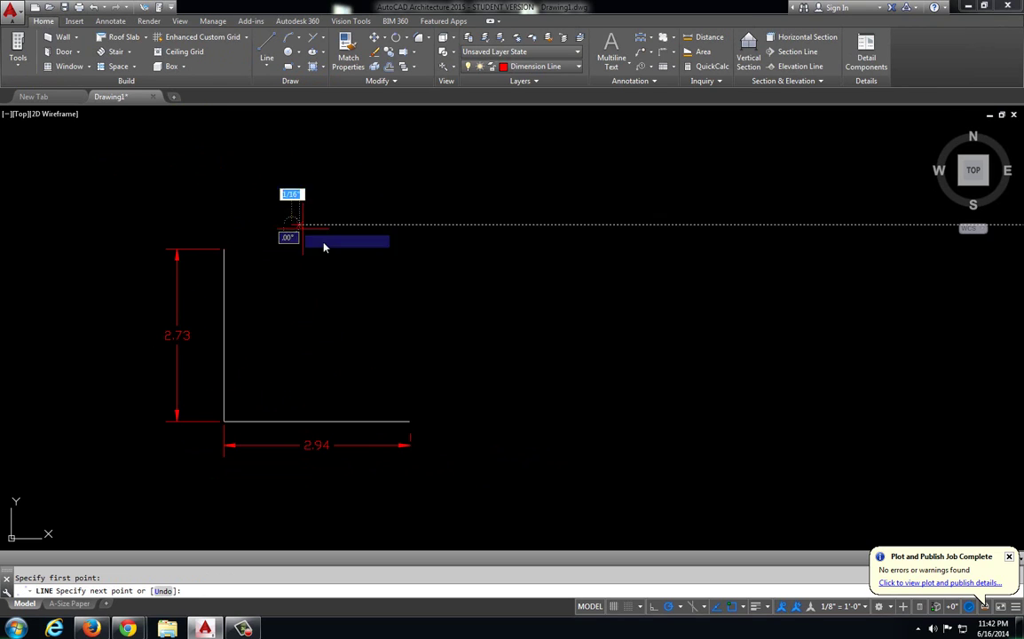
left_click(430, 353)
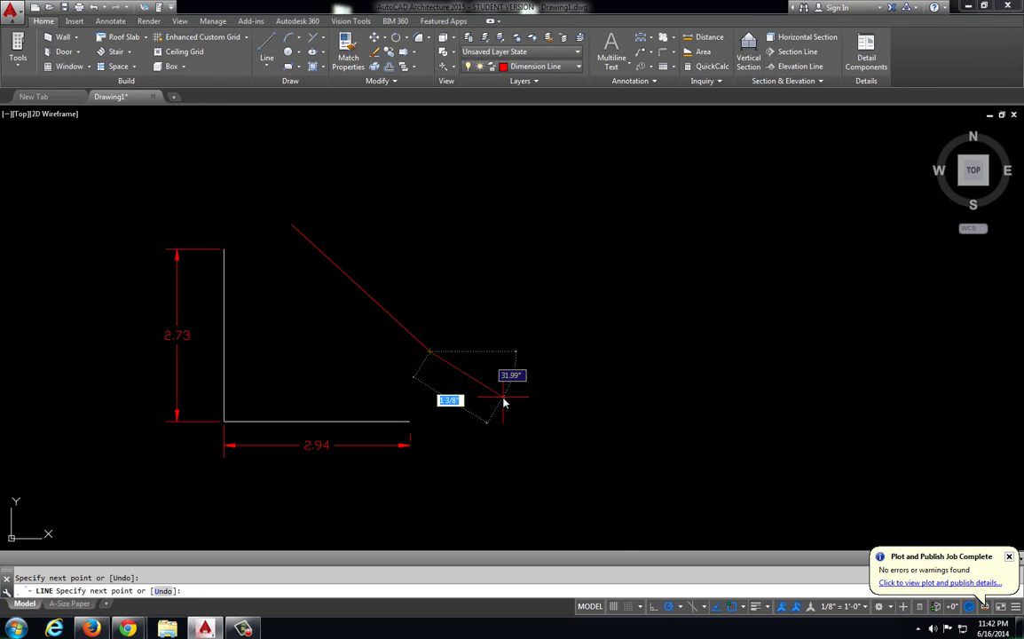
key("Escape")
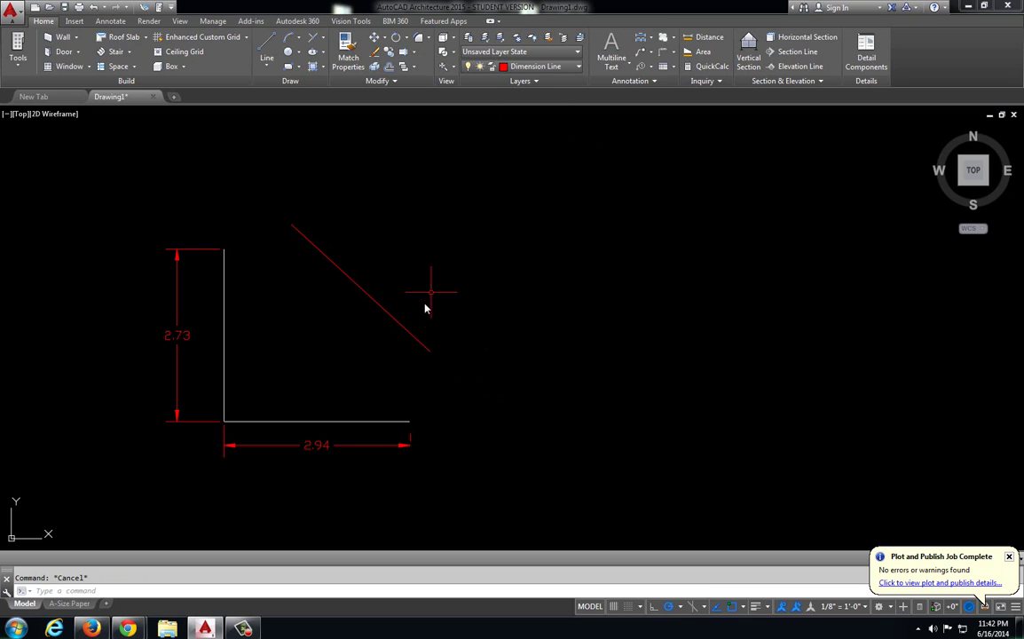
Step: Move the diagonal line to the object layer
left_click(392, 321)
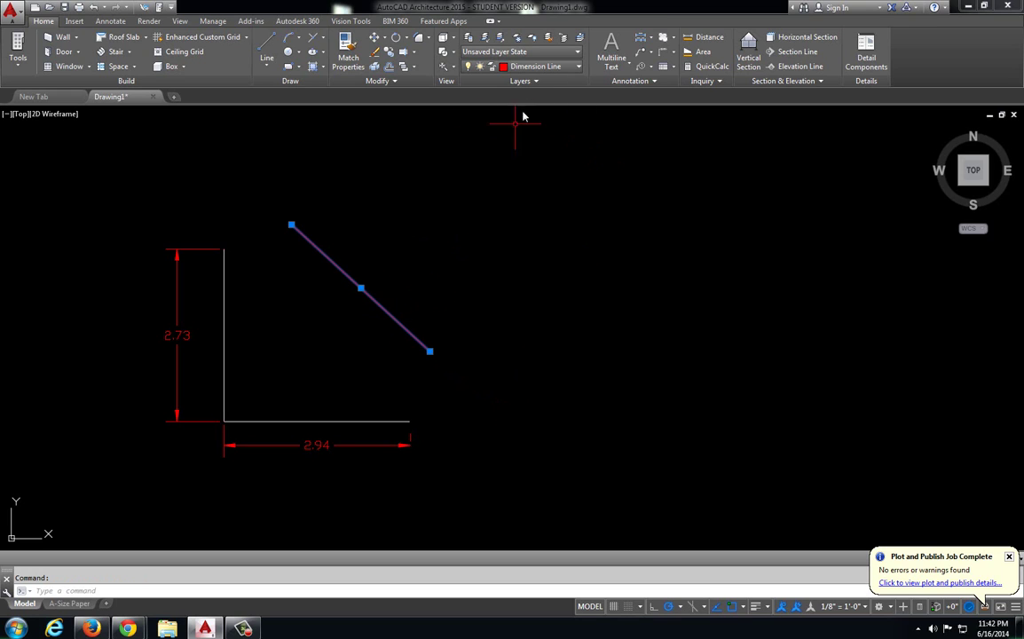
left_click(540, 67)
left_click(531, 213)
key("Escape")
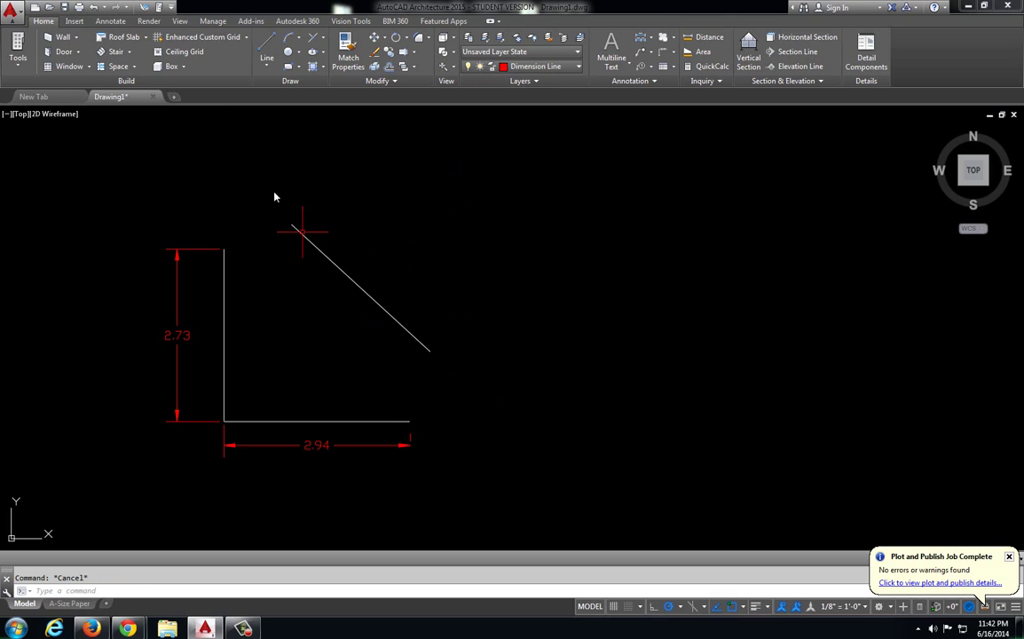
left_click(110, 21)
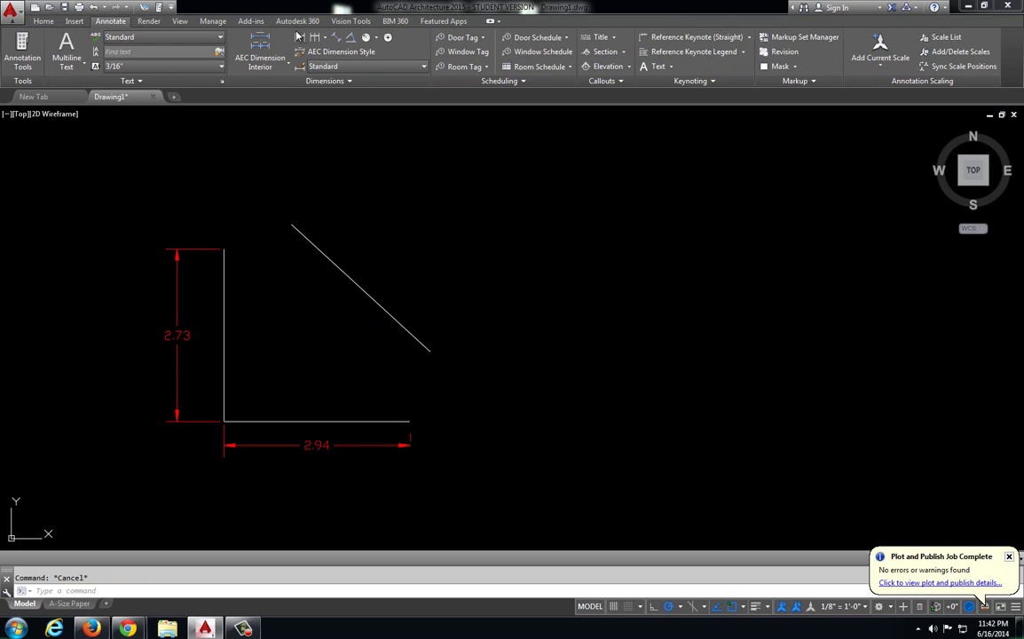
left_click(301, 38)
left_click(293, 225)
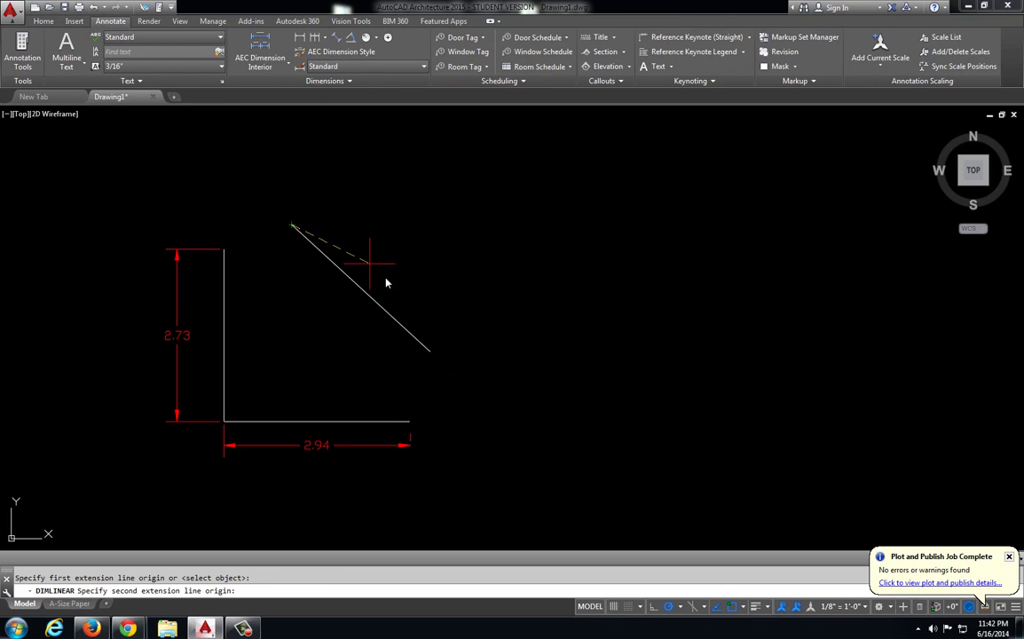
left_click(430, 352)
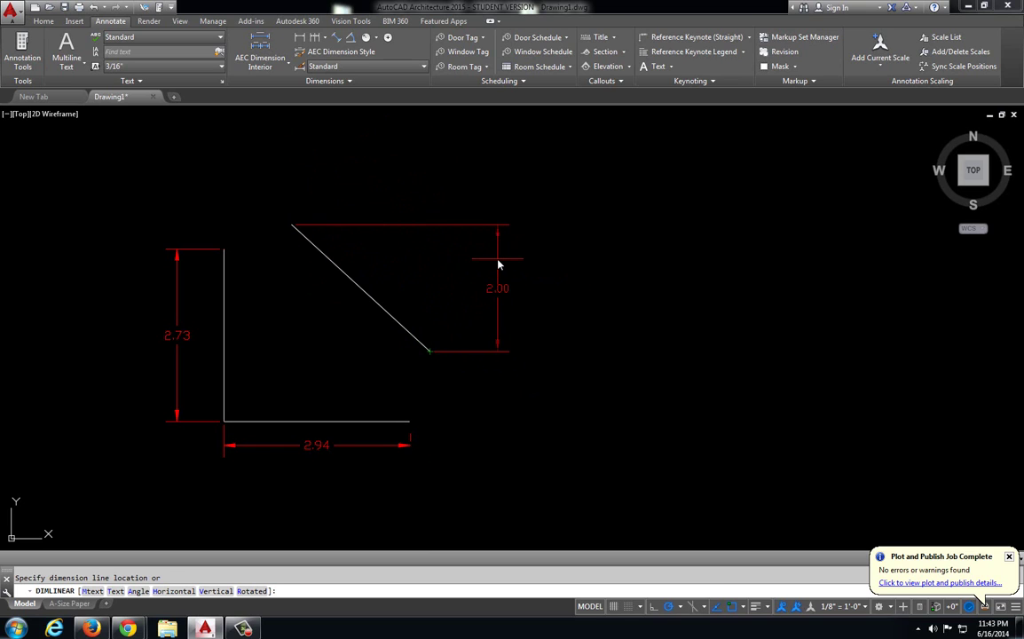
key("Escape")
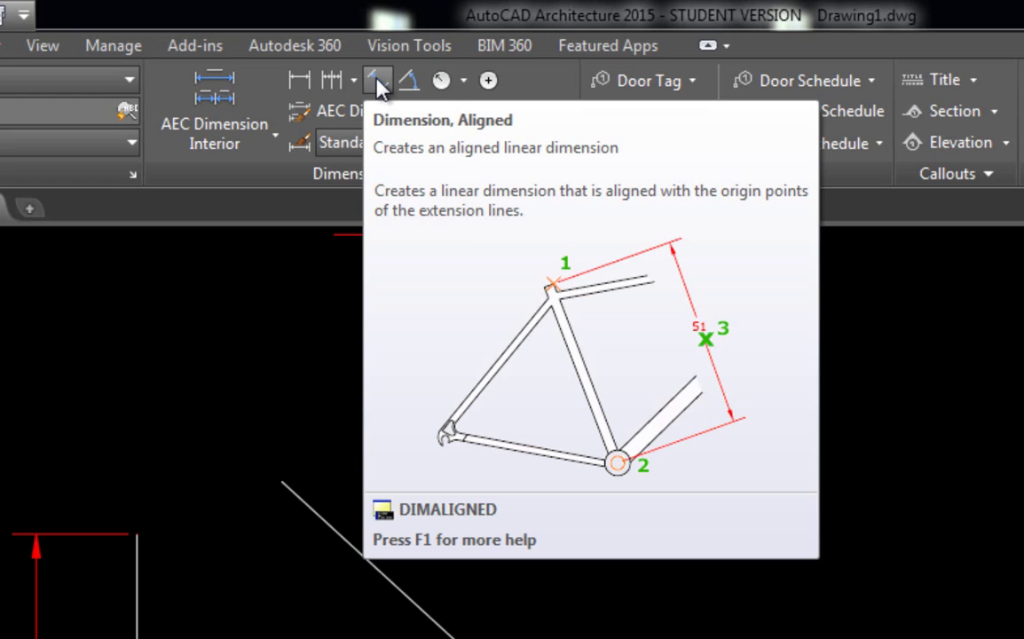
Step: Add an aligned dimension between the diagonal line's endpoints, placing it parallel to the line on its upper-right side
left_click(378, 82)
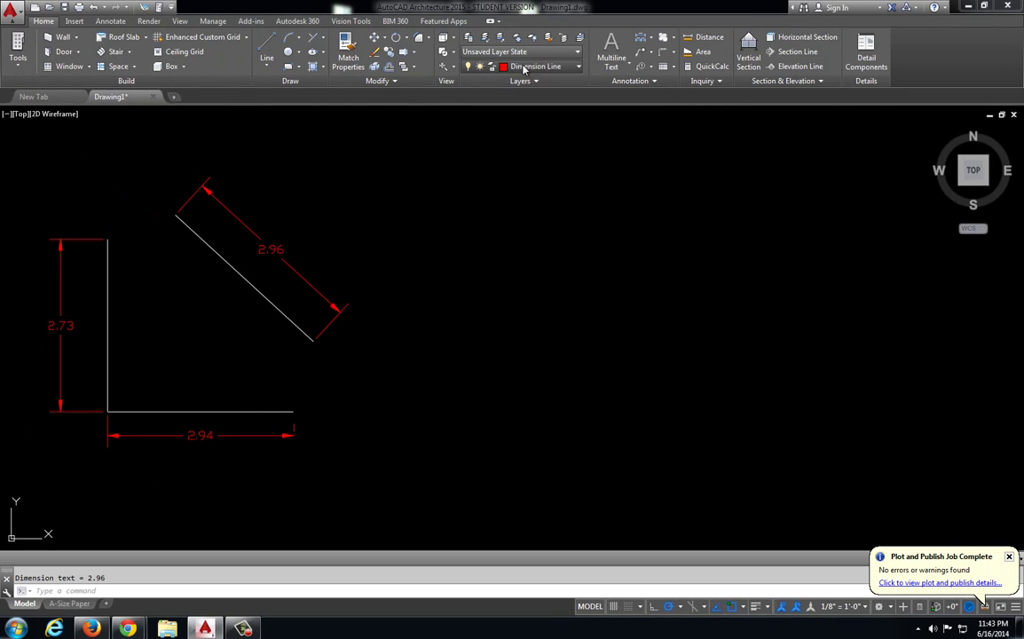
Step: On the object layer, draw two connected lines forming an angle of about 42° that opens to the right, beside the diagonal line
left_click(514, 66)
left_click(479, 203)
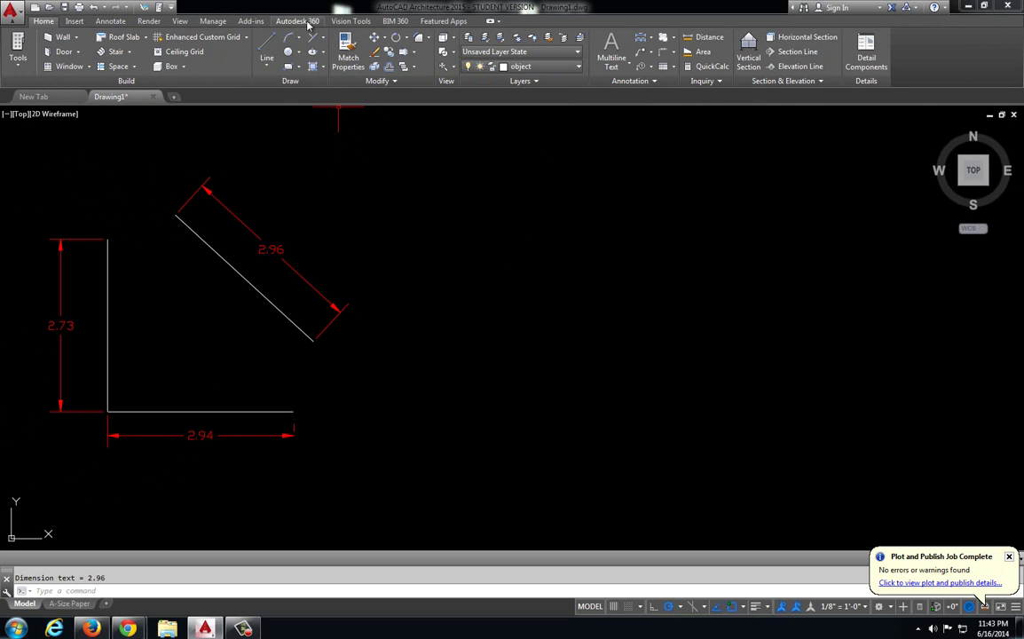
left_click(268, 45)
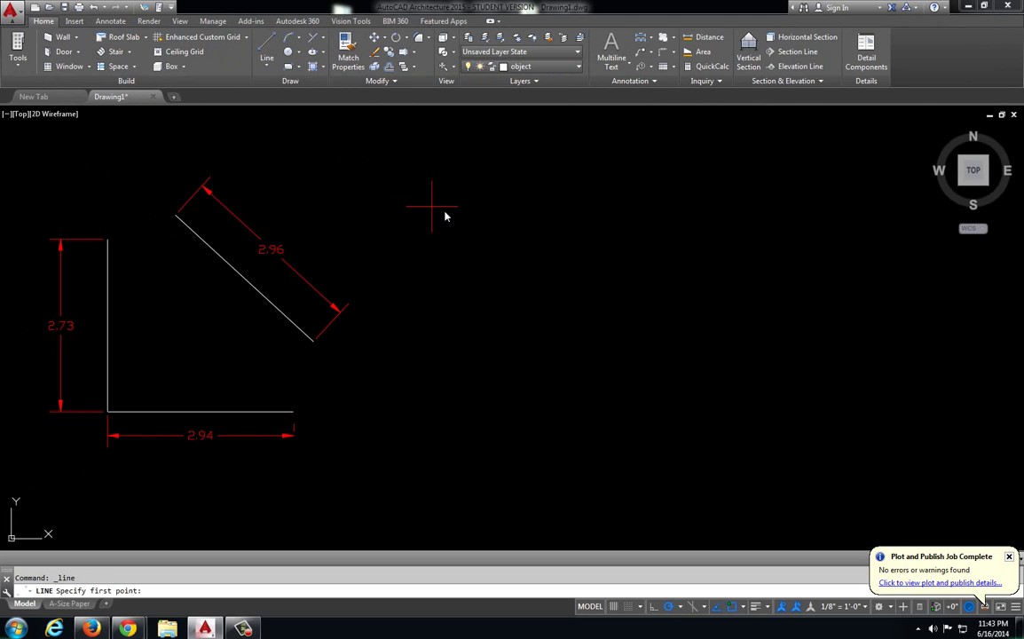
left_click(535, 217)
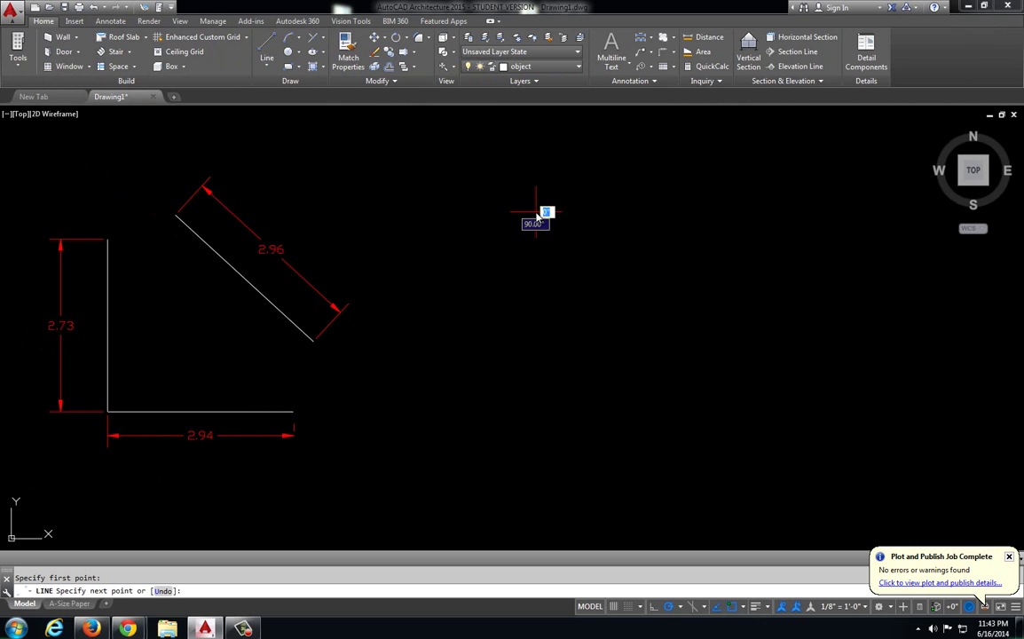
left_click(404, 278)
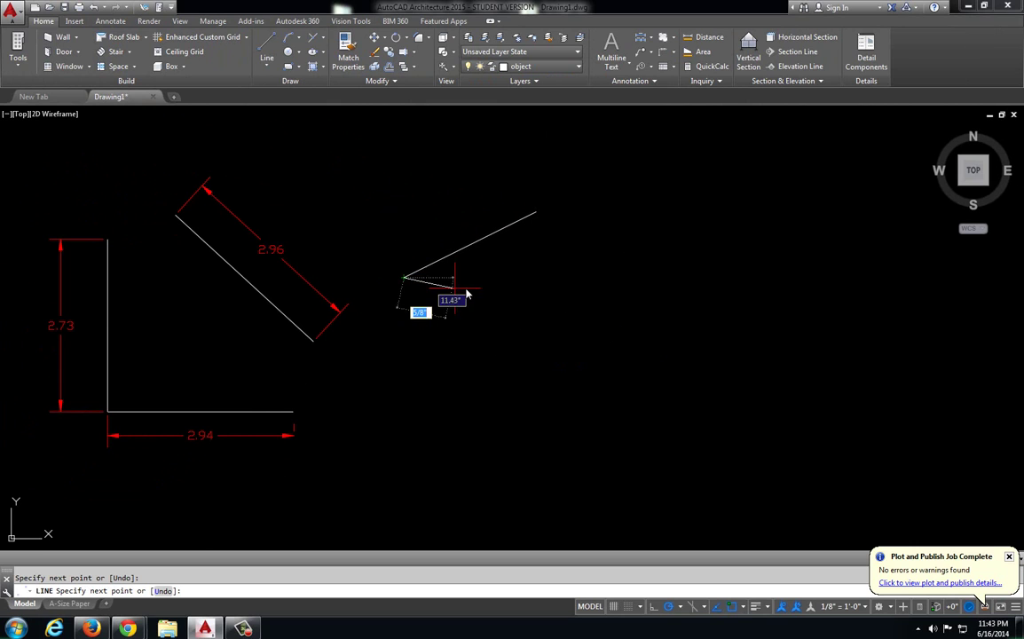
left_click(556, 320)
key("Escape")
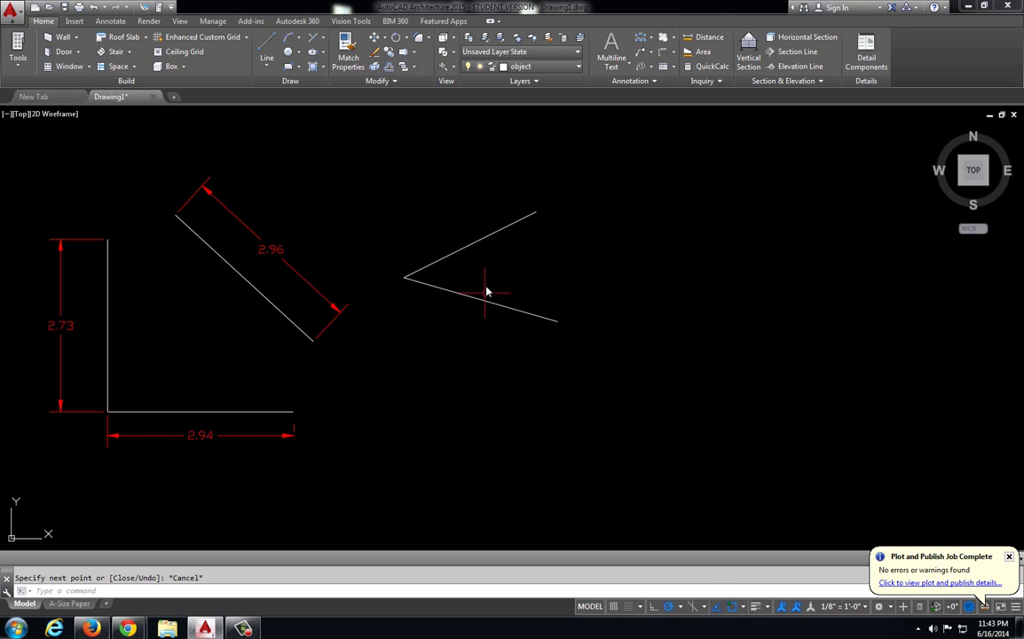
Step: Add an angular dimension inside the opening between the two angled lines and move it to the Dimension Line layer
mouse_move(515, 271)
middle_mouse_down()
mouse_move(459, 267)
mouse_move(441, 288)
middle_mouse_up()
scroll(464, 262, "up", 2)
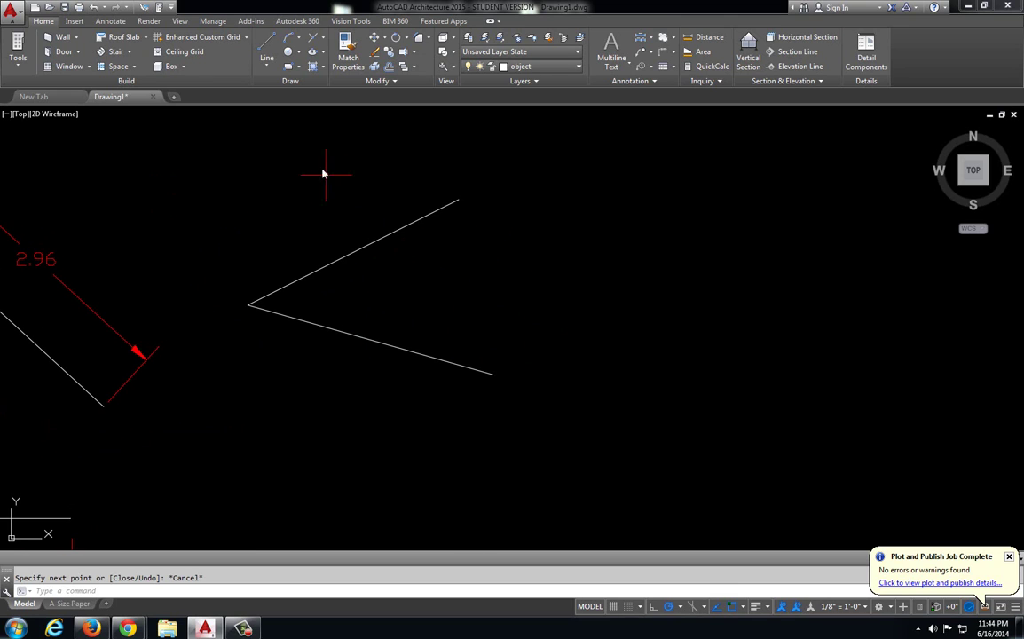
left_click(114, 23)
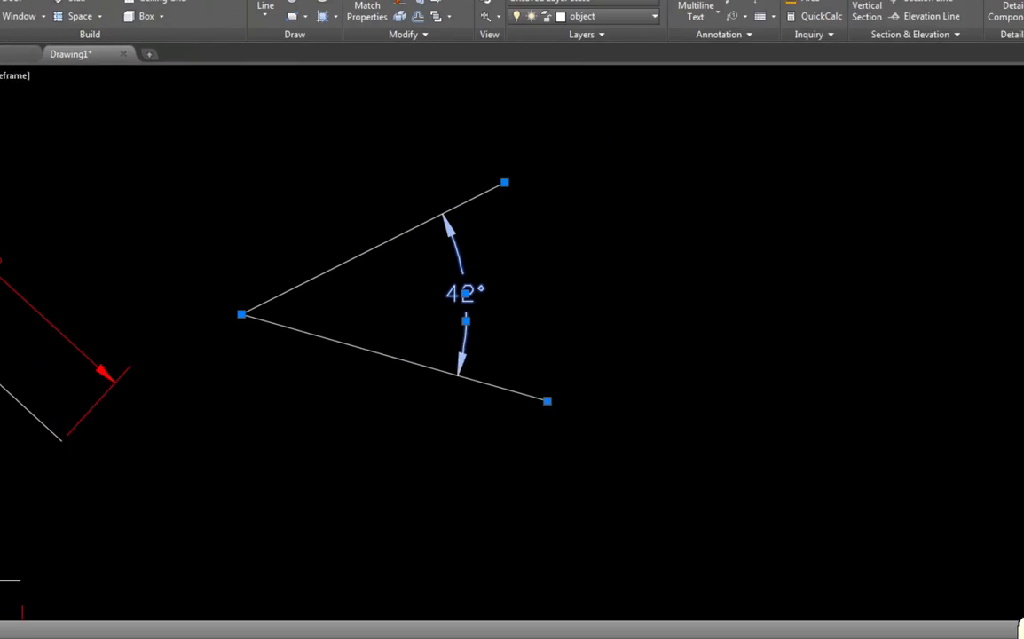
left_click(612, 16)
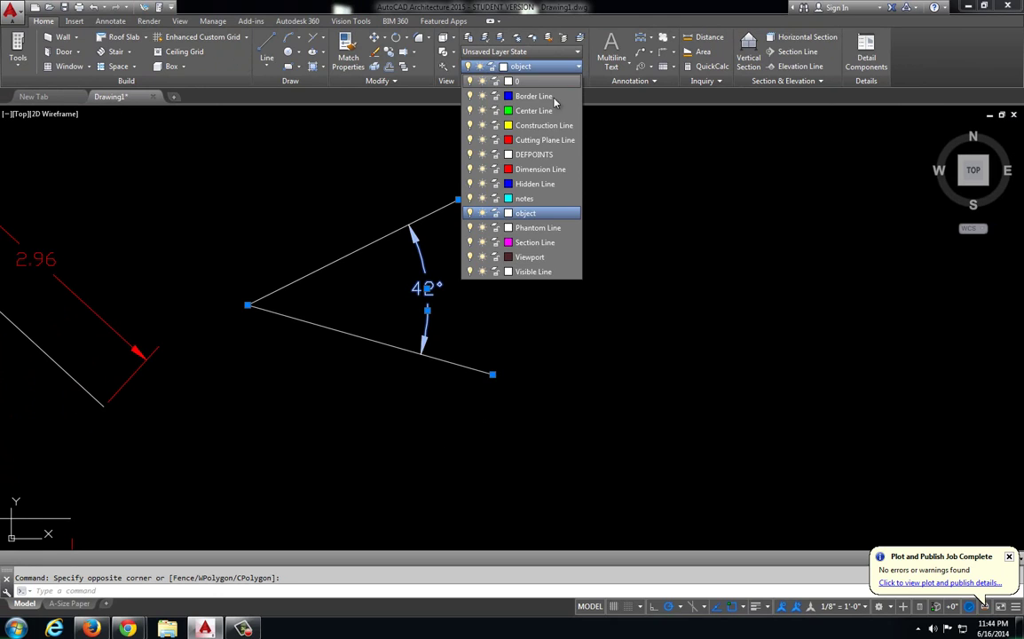
left_click(550, 130)
key("Escape")
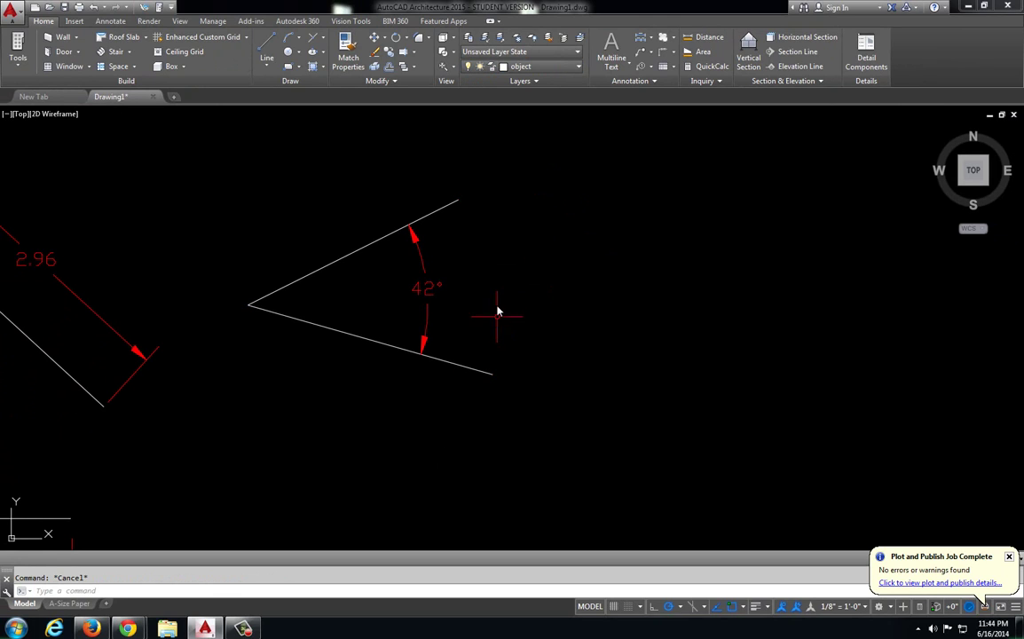
Step: Make Dimension Line the current layer
left_click(544, 67)
left_click(543, 169)
mouse_move(372, 272)
middle_mouse_down()
mouse_move(464, 242)
mouse_move(470, 256)
middle_mouse_up()
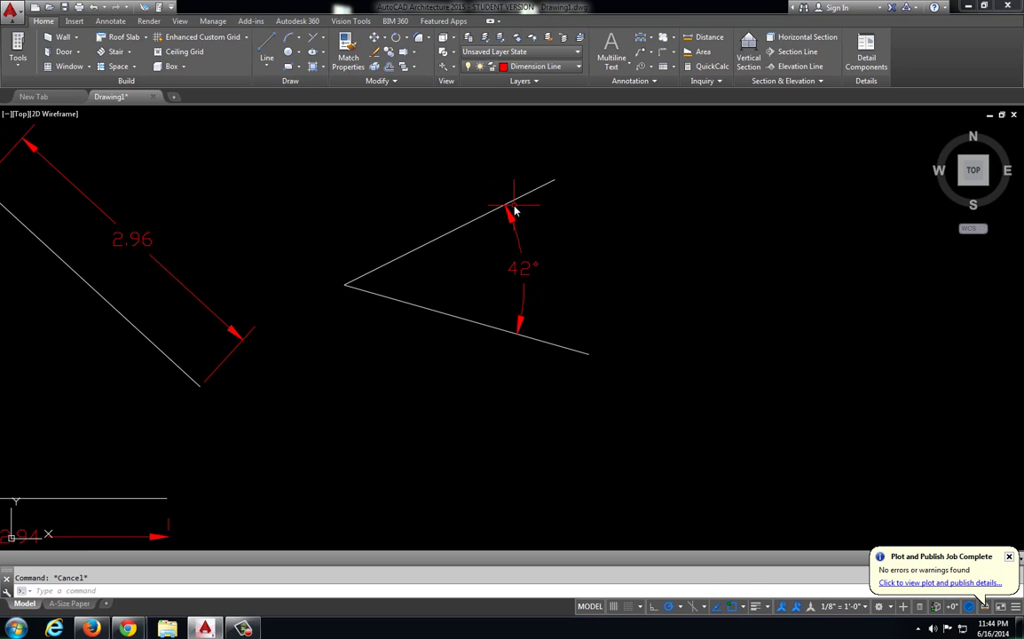
Step: Erase the angular dimension between the two angled lines
left_click(557, 244)
left_click(508, 291)
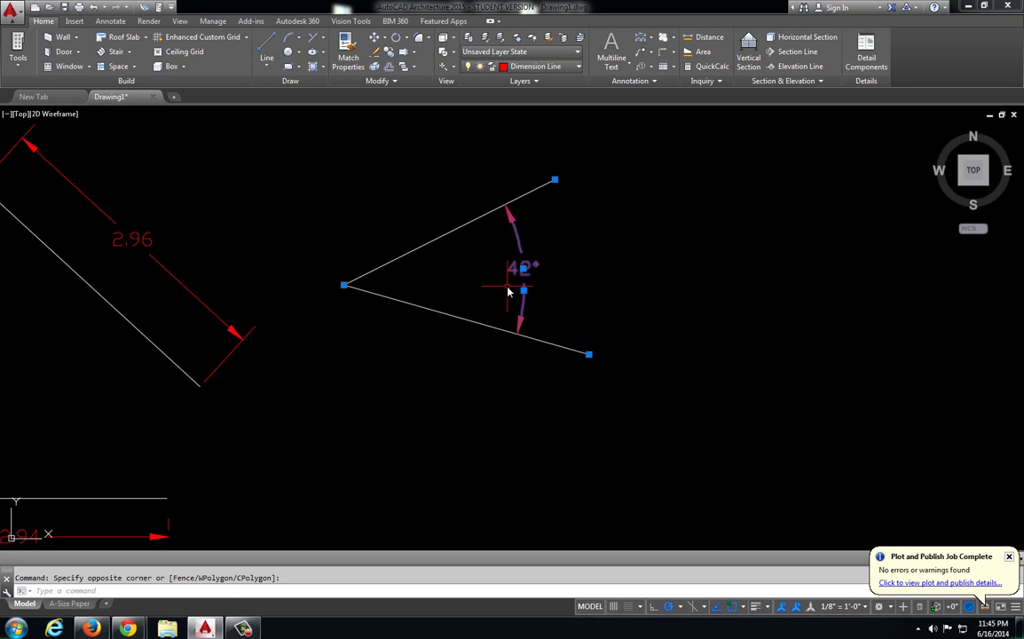
key("Delete")
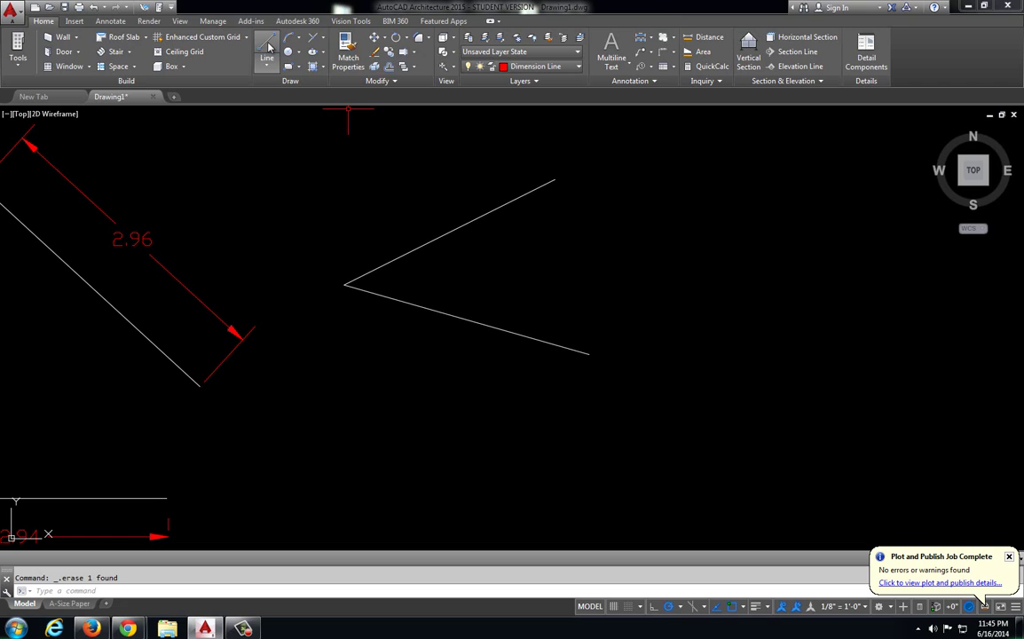
Step: Add an angular dimension between the two angled lines, placing its arc outside the vertex, opposite the opening
left_click(110, 20)
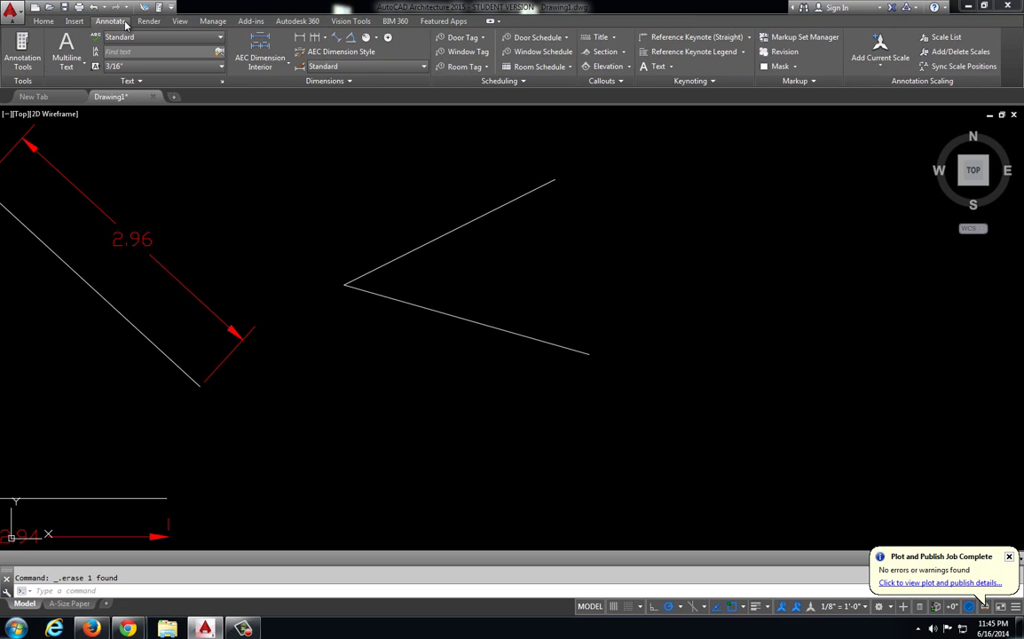
left_click(351, 38)
left_click(399, 301)
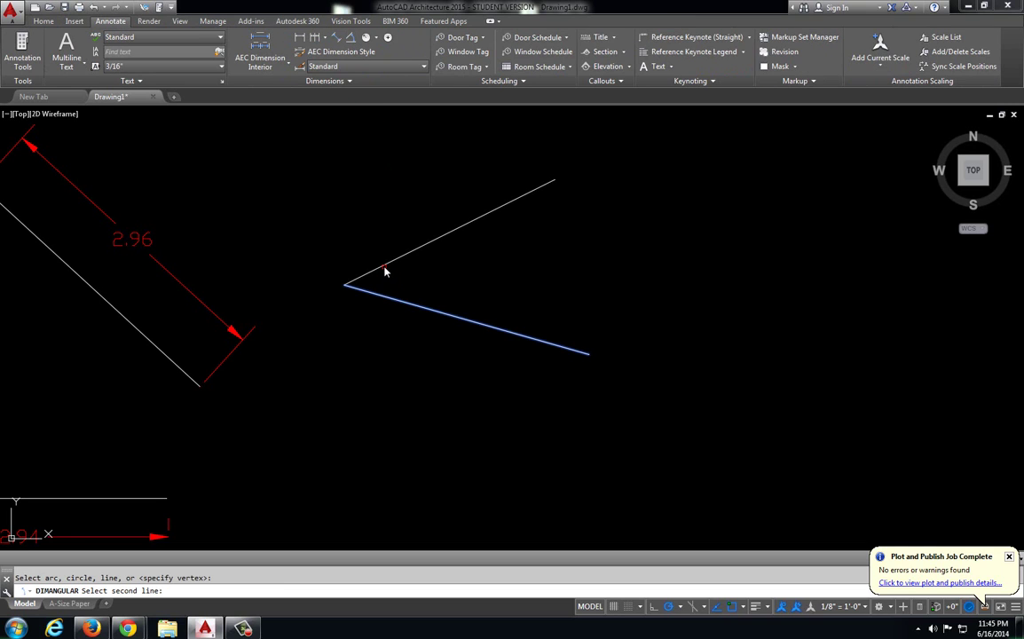
left_click(384, 270)
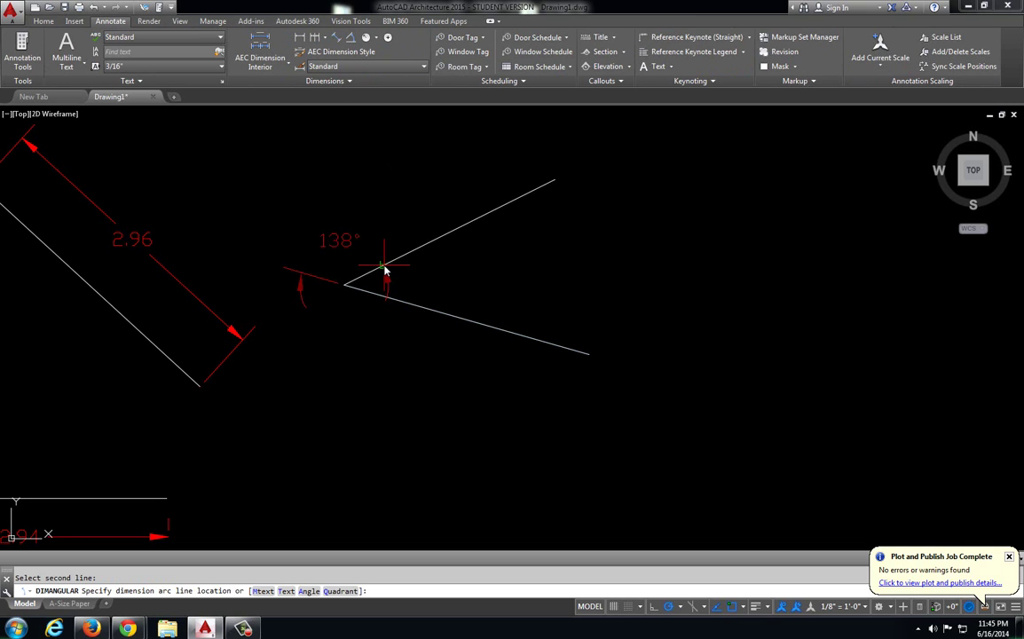
left_click(265, 291)
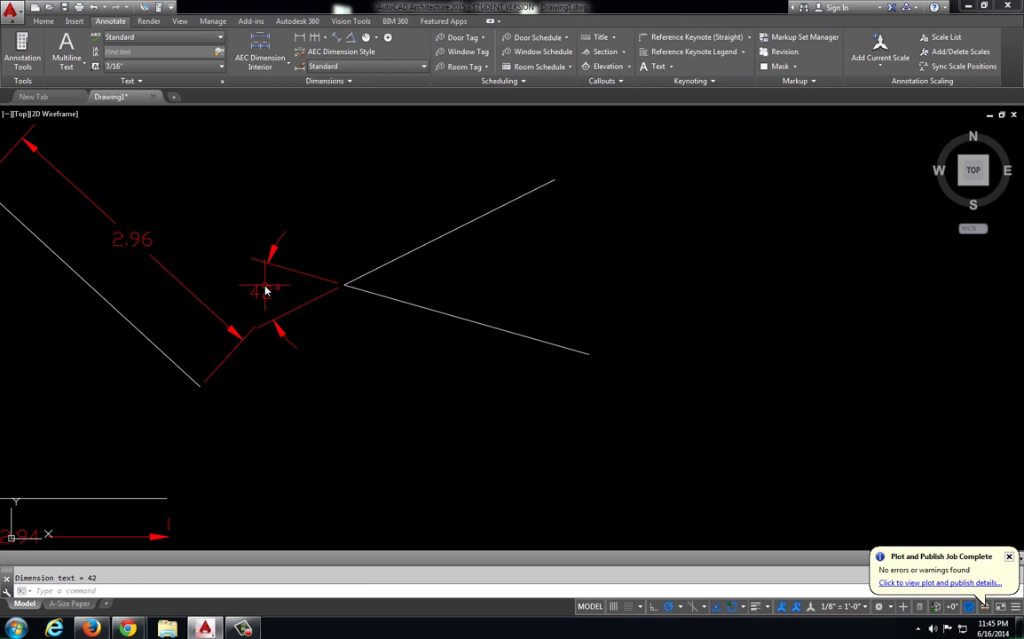
Step: Erase the diagonal line together with its aligned dimension
left_click(238, 389)
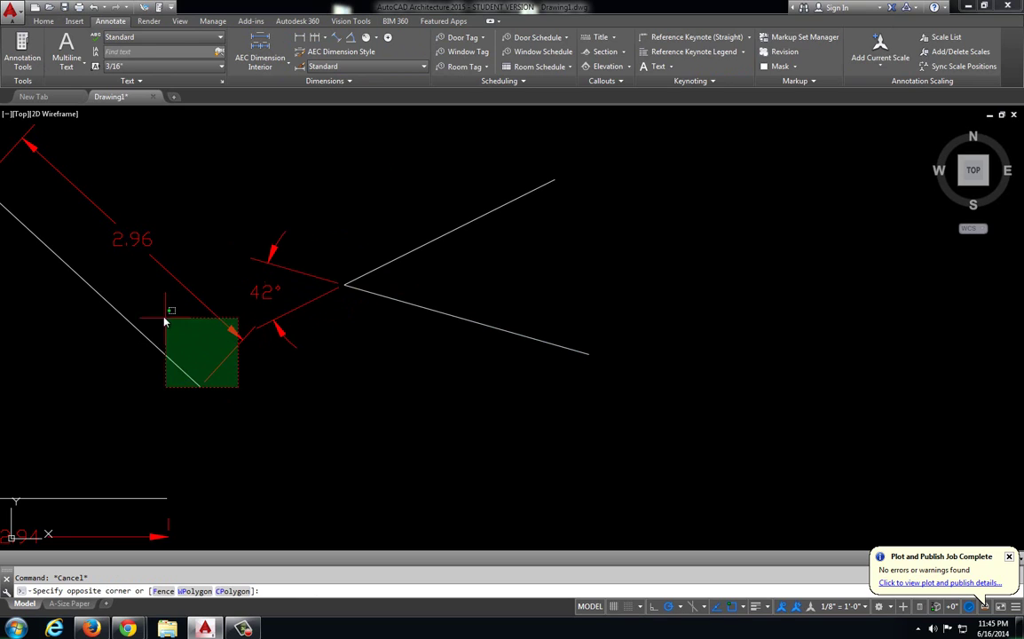
left_click(154, 315)
key("Delete")
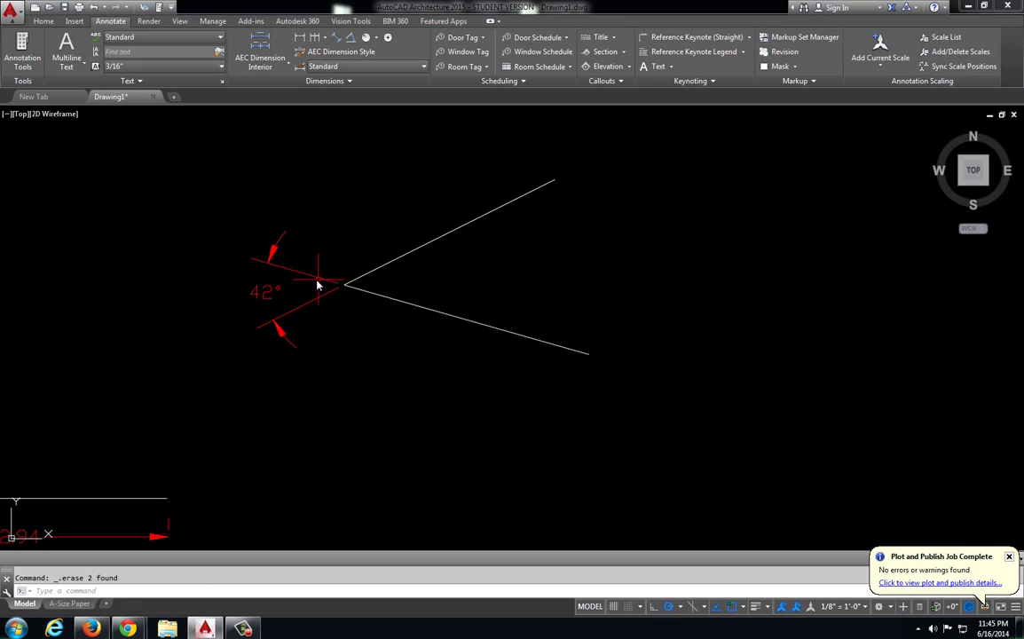
middle_click_drag(305, 283, 293, 293)
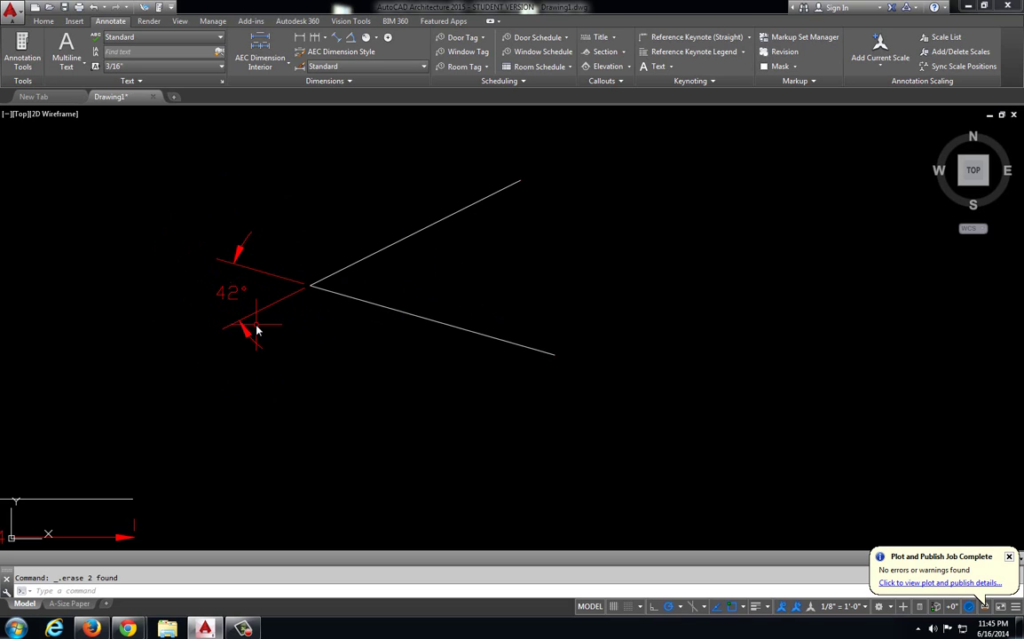
Step: Add a second angular dimension between the two angled lines, placing its arc inside the opening
left_click(316, 38)
left_click(402, 244)
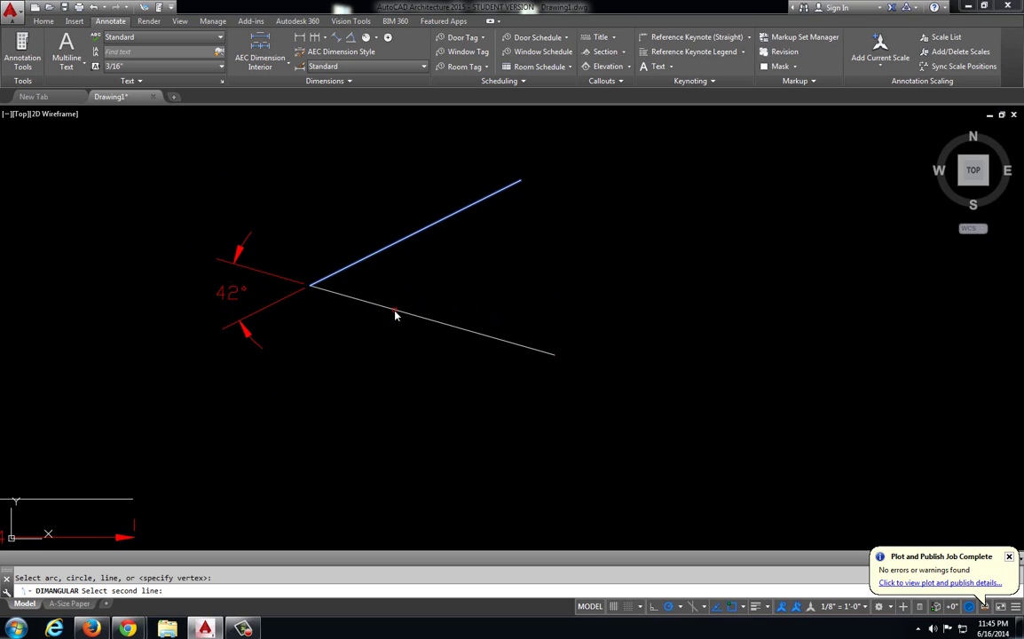
left_click(396, 315)
left_click(461, 270)
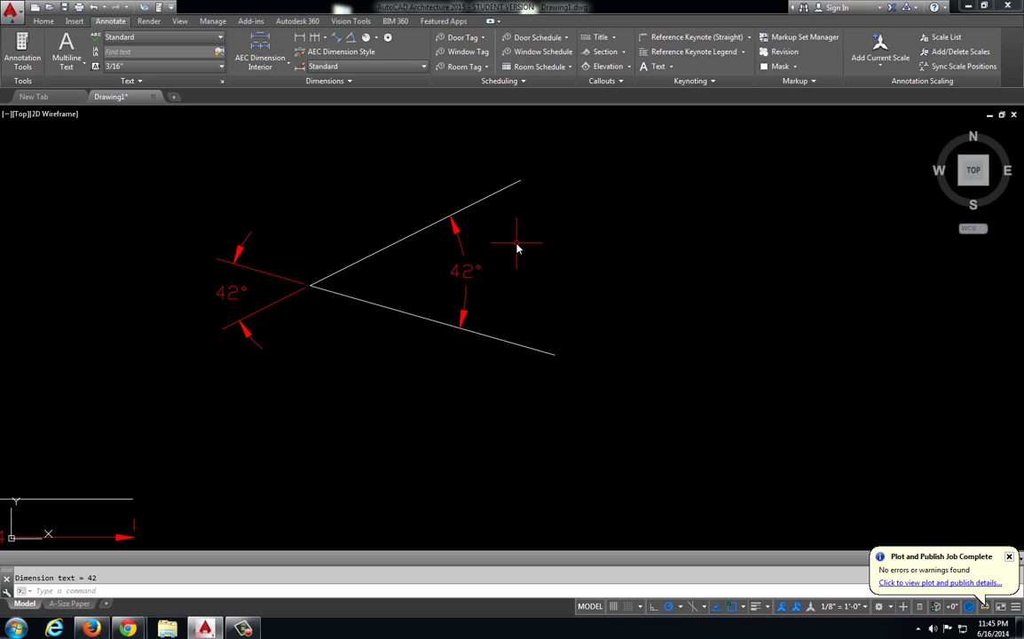
Step: Draw a circle by center and diameter in the empty area to the right of the angled lines
scroll(335, 252, "down", 1)
mouse_move(335, 252)
middle_mouse_down()
mouse_move(295, 262)
mouse_move(294, 278)
mouse_move(283, 279)
middle_mouse_up()
left_click(43, 20)
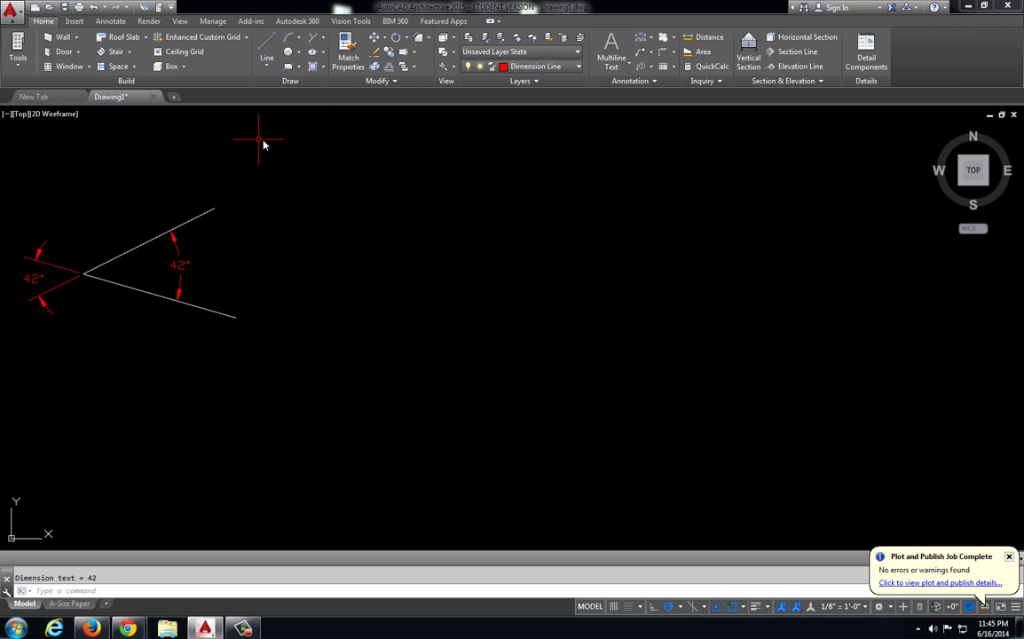
left_click(298, 55)
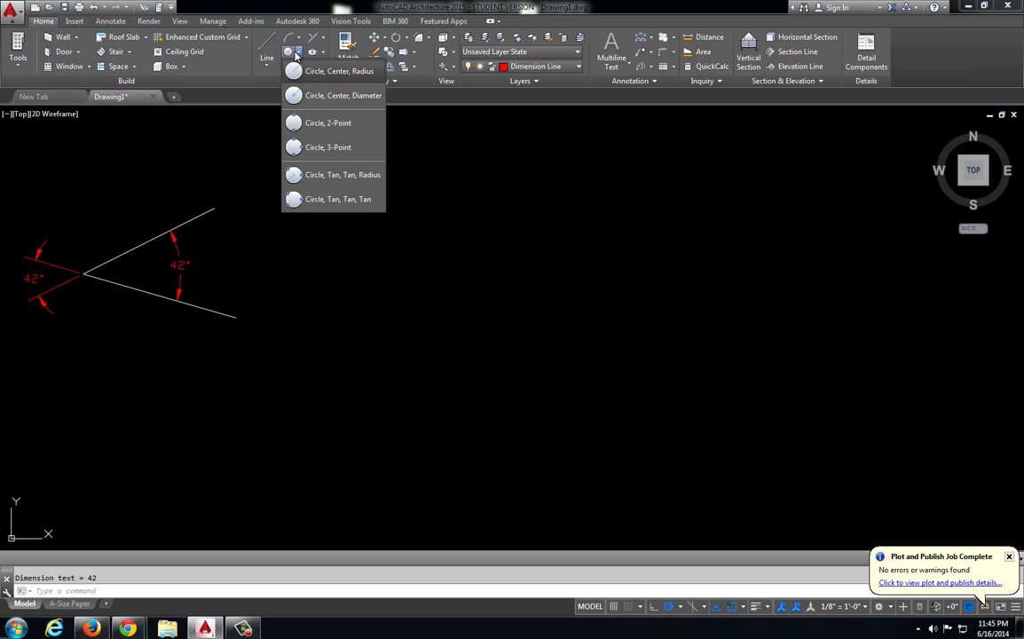
left_click(324, 96)
left_click(391, 266)
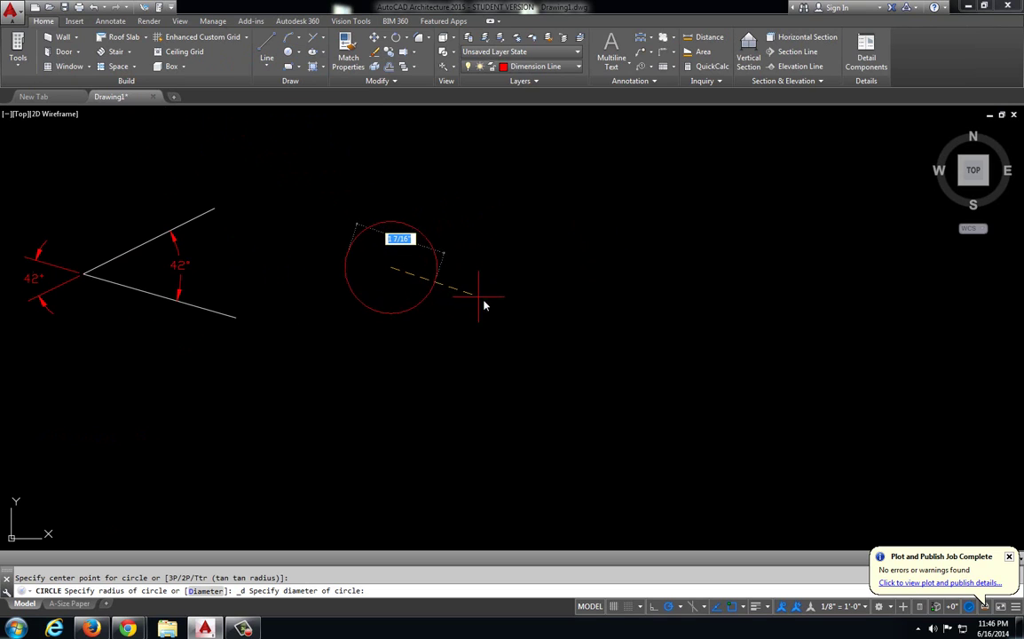
left_click(486, 302)
key("Escape")
Step: Finish the circle and move it to the object layer
left_click(461, 229)
left_click(430, 250)
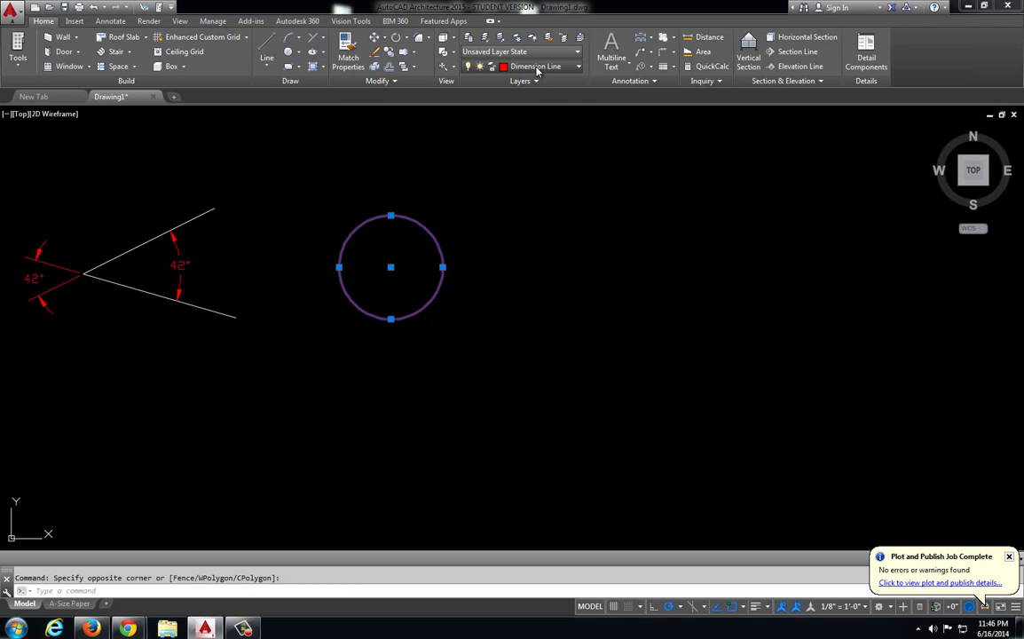
left_click(519, 67)
left_click(540, 214)
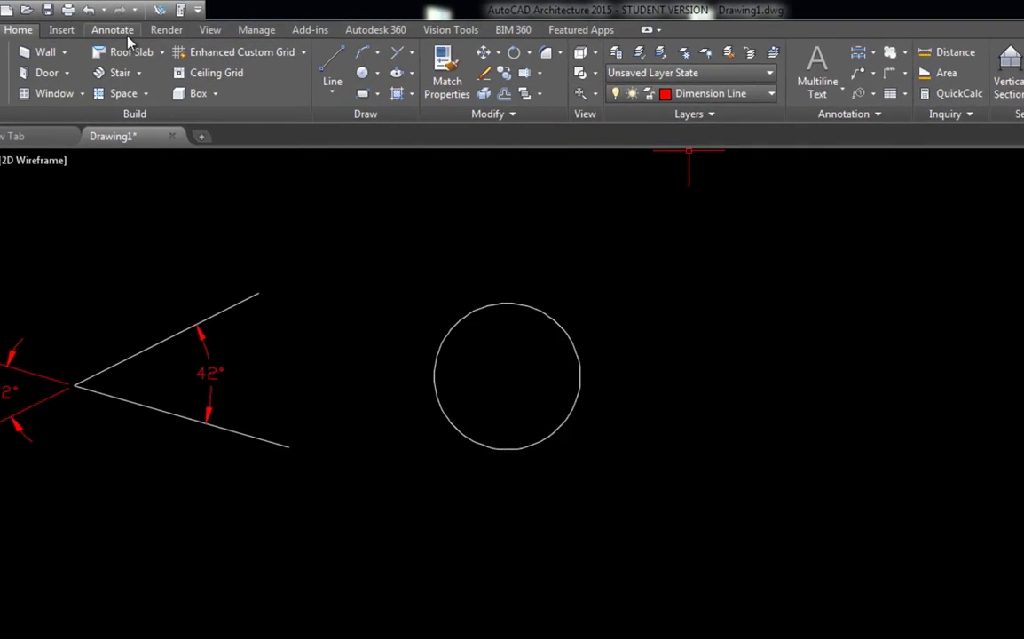
Step: Add a diameter dimension to the circle, placing its text outside the circle, above and to the right
left_click(119, 32)
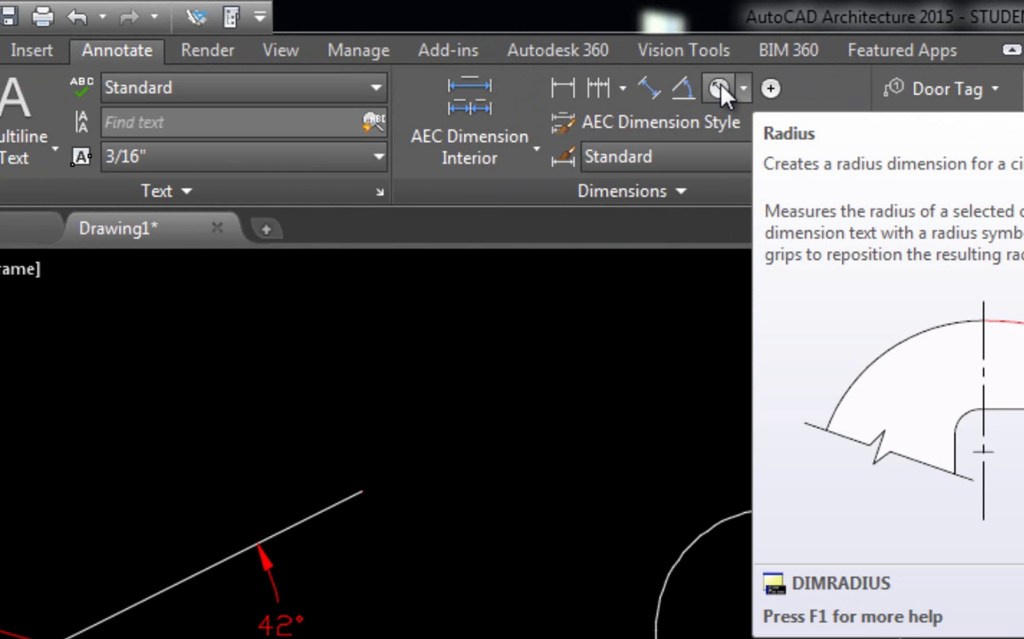
left_click(718, 88)
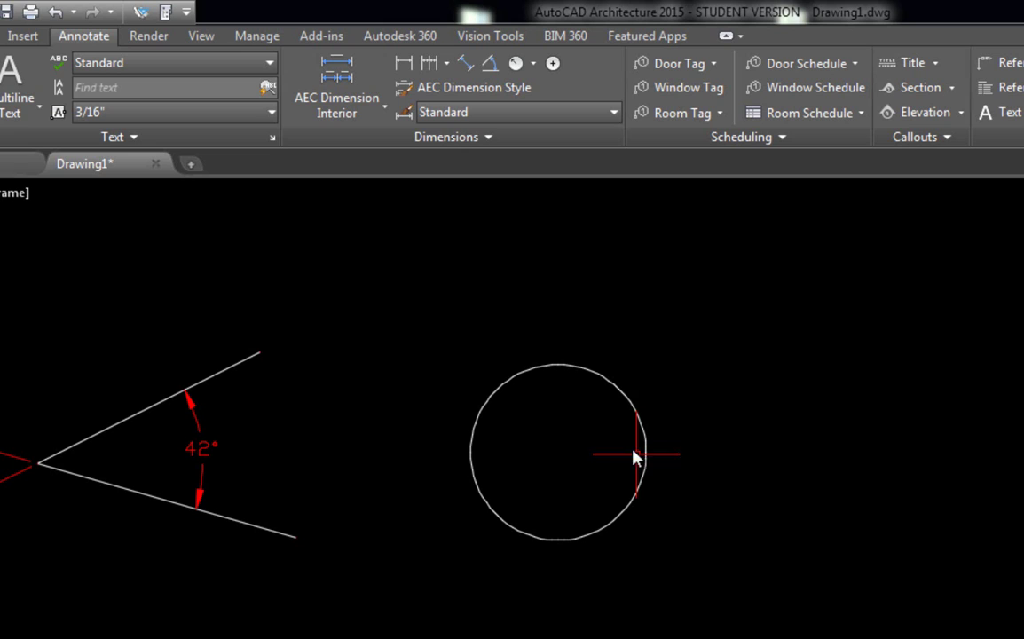
left_click(534, 63)
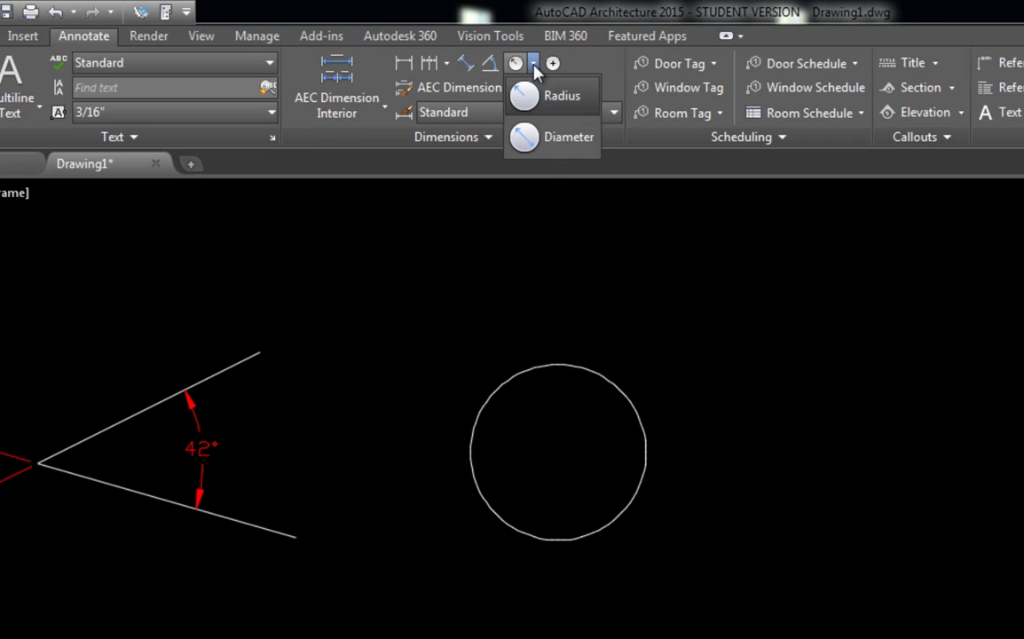
left_click(534, 66)
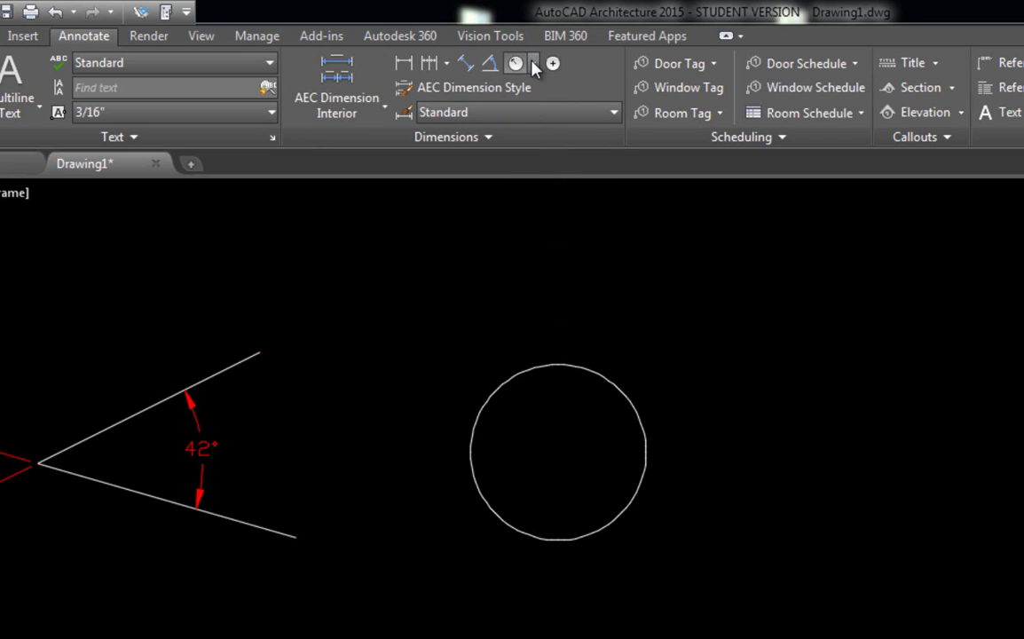
left_click(534, 64)
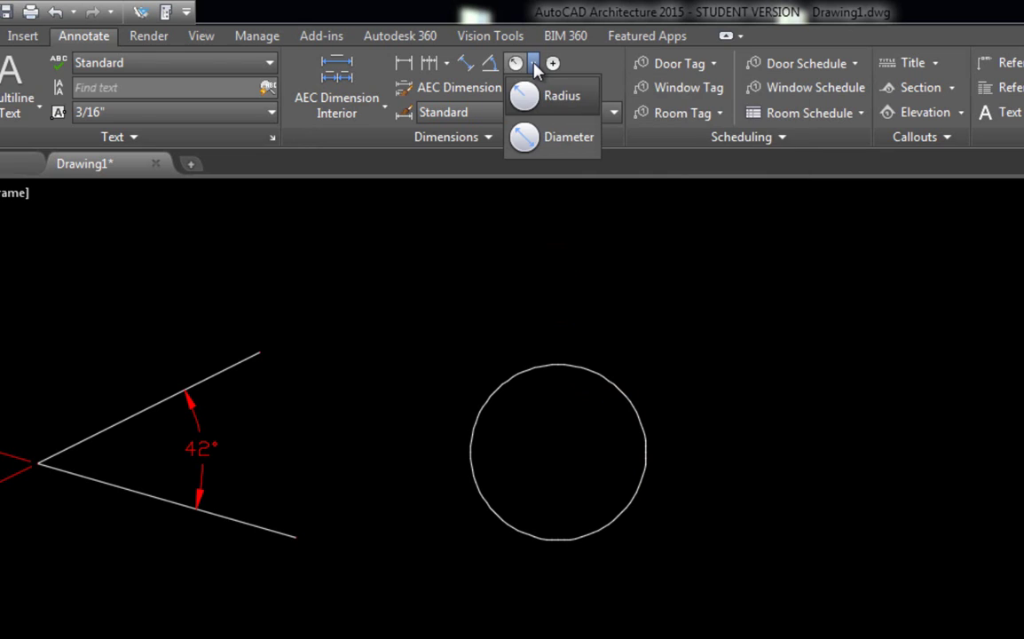
left_click(533, 140)
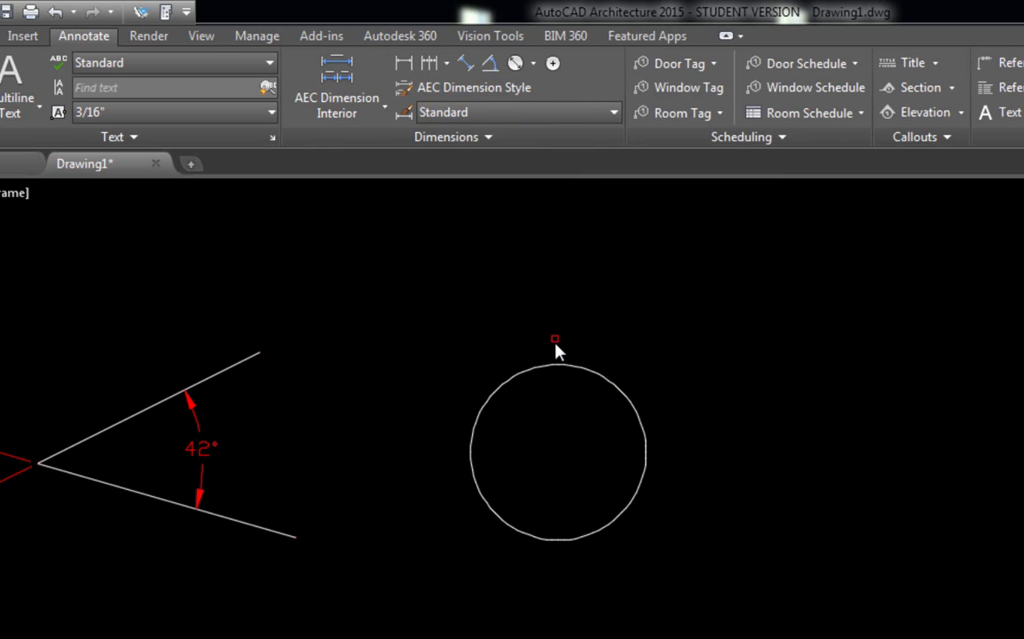
left_click(557, 367)
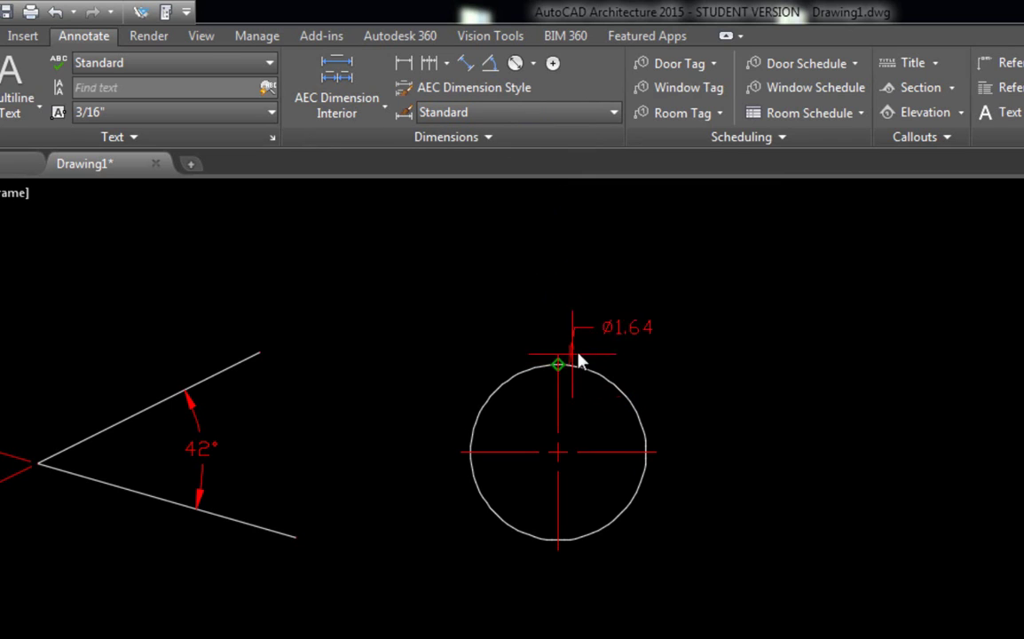
left_click(651, 318)
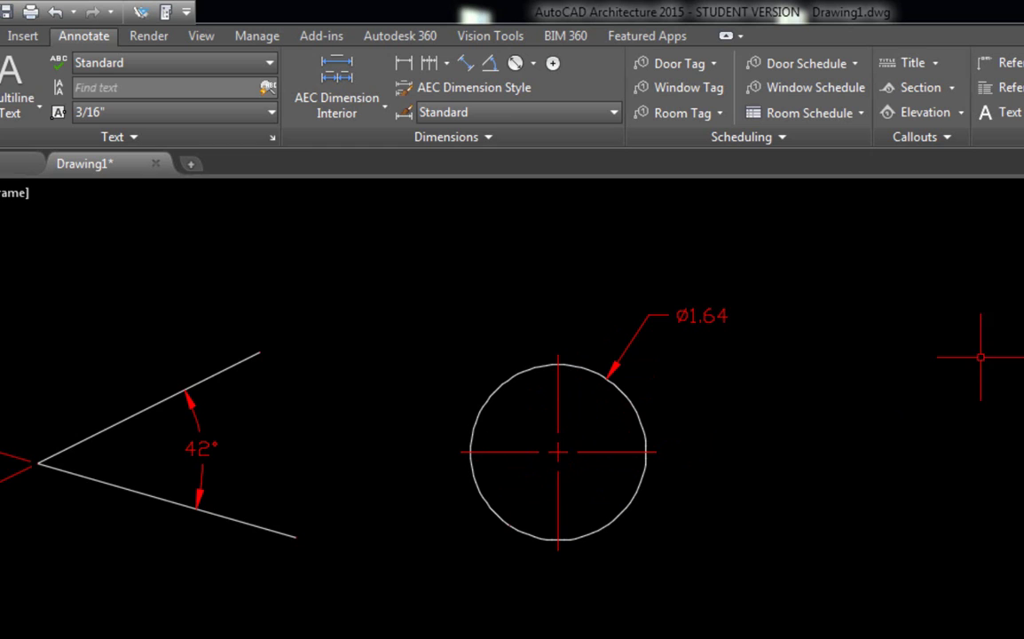
Step: Select the diameter dimension to examine how it relates to the circle's center lines, and clear the selection
scroll(596, 348, "up", 2)
scroll(568, 475, "up", 2)
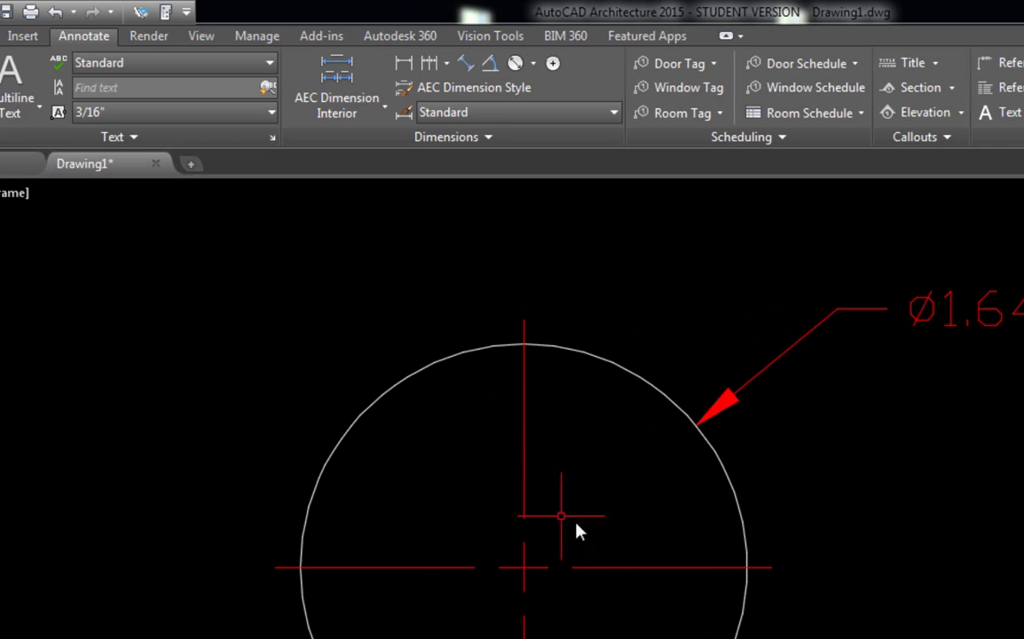
left_click(584, 573)
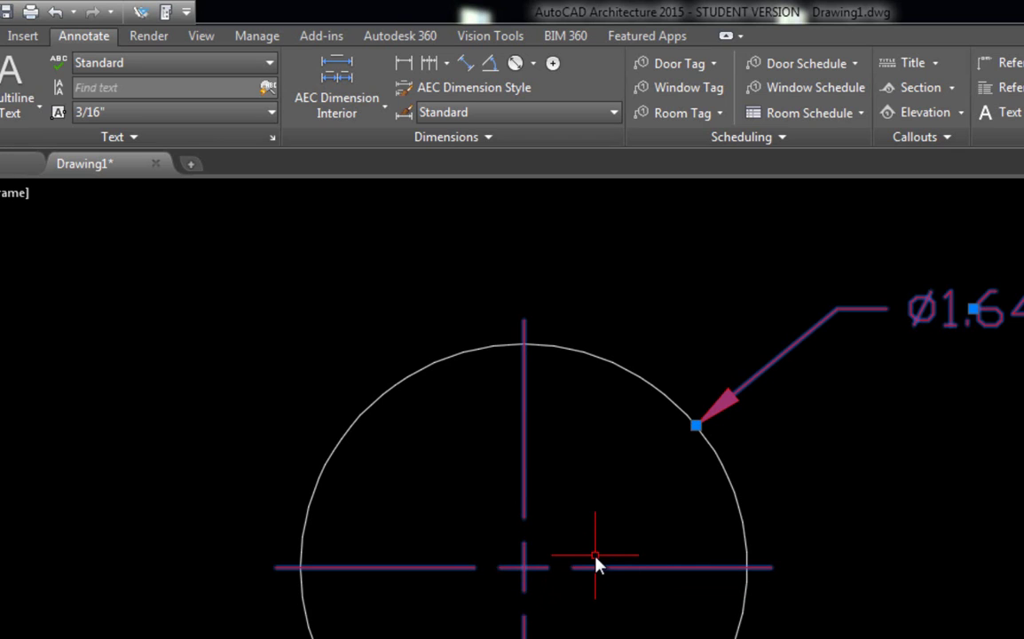
key("Escape")
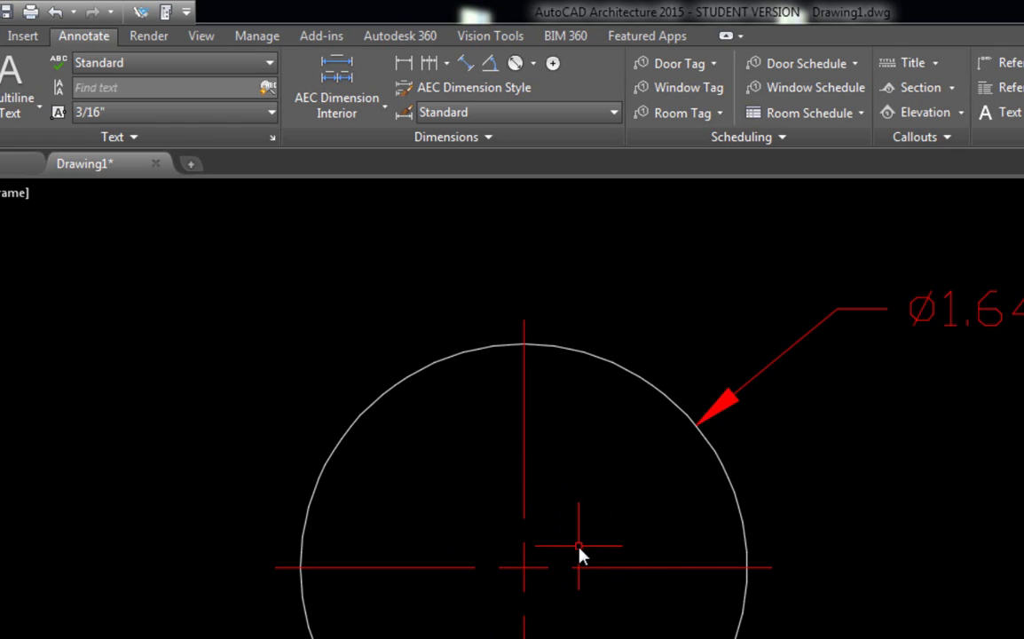
Step: Move the diameter dimension with its center lines to the Center Line layer
left_click(525, 495)
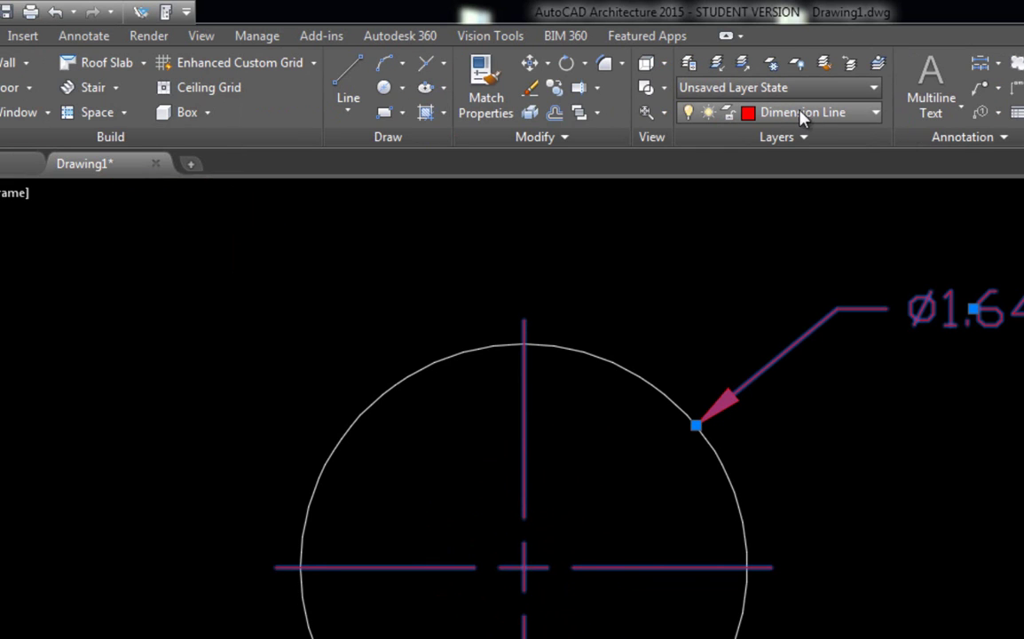
left_click(813, 119)
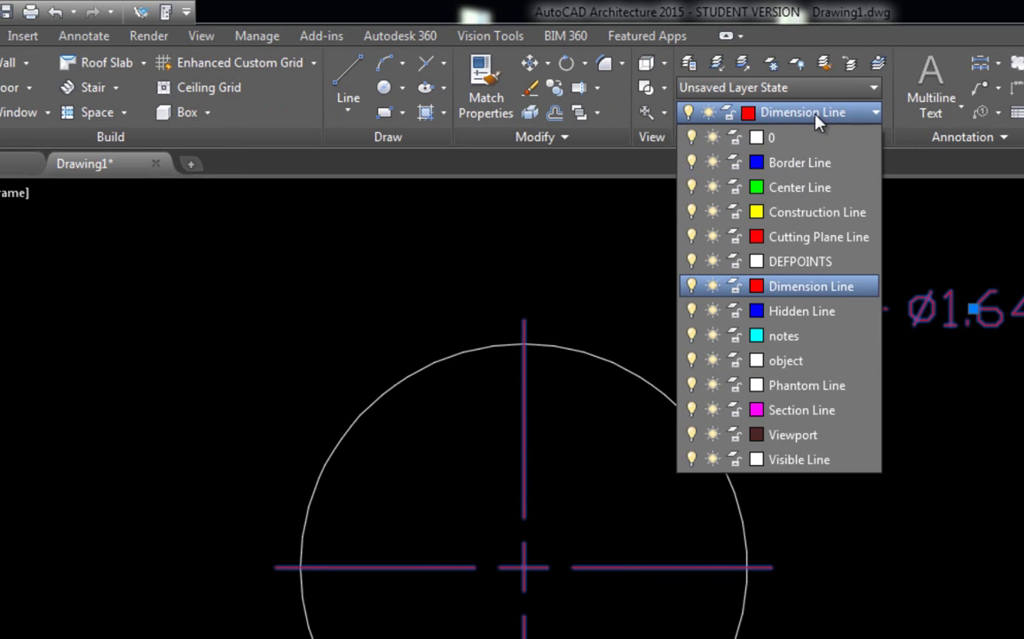
left_click(825, 189)
key("Escape")
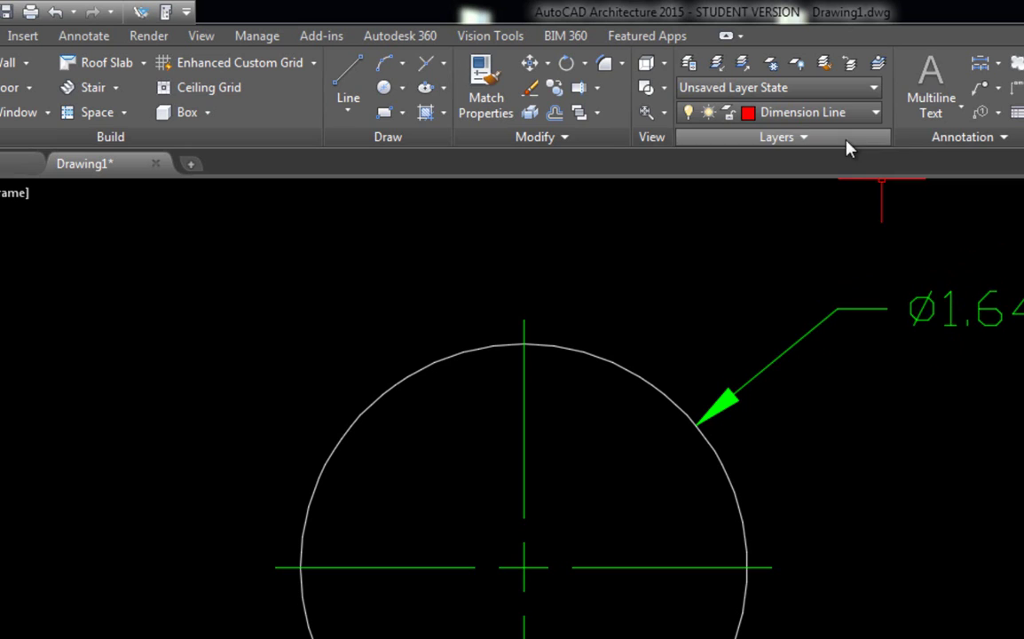
Step: Put the diameter dimension back on the Dimension Line layer
left_click(850, 304)
left_click(838, 114)
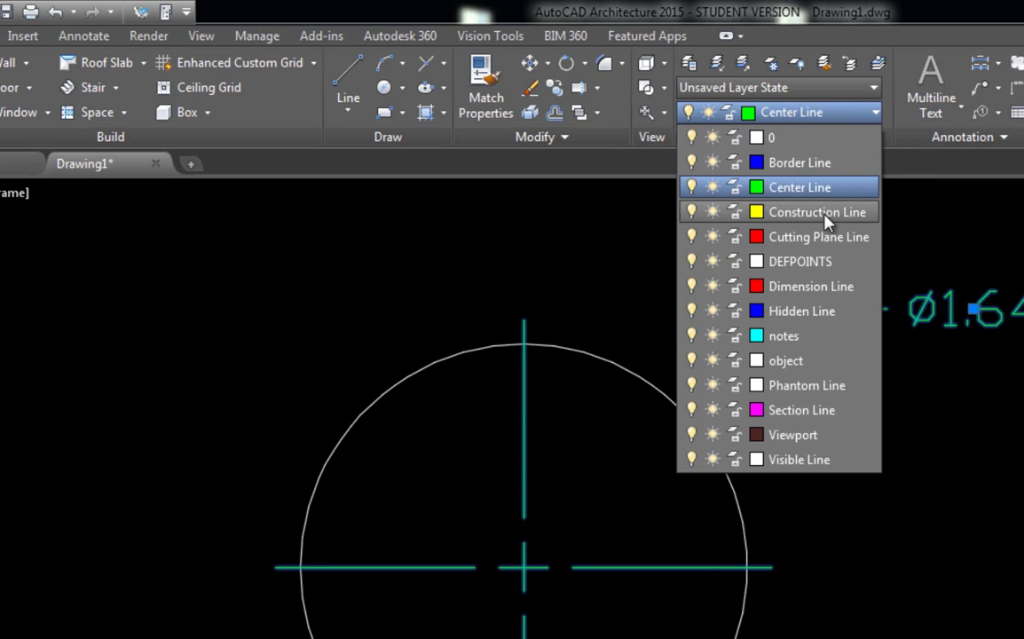
left_click(814, 291)
key("Escape")
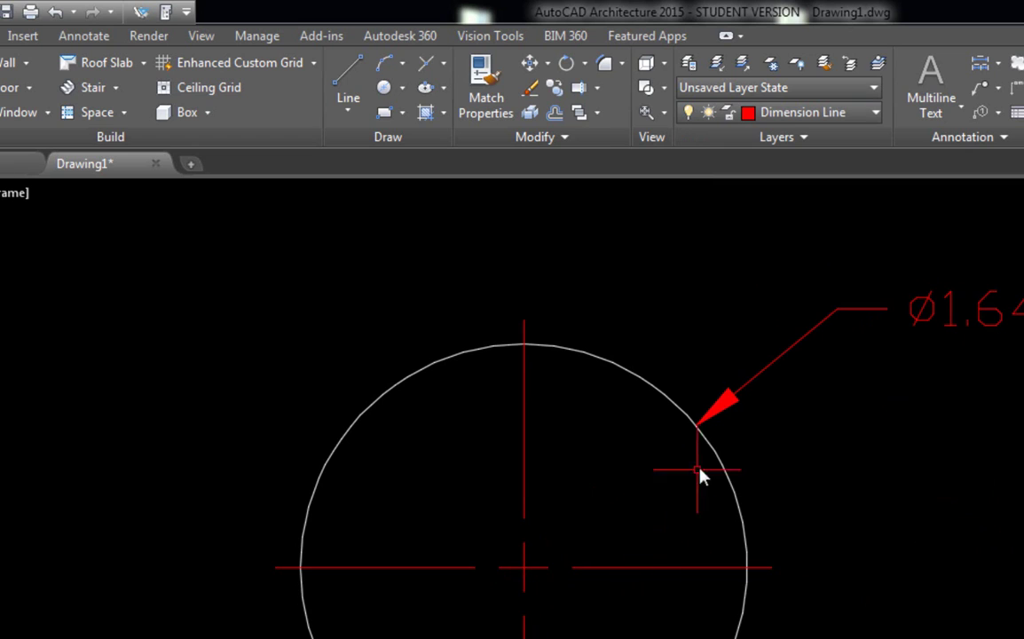
Step: Draw a second circle about 1 9/16" in diameter in the empty area to the right of the dimensioned circle
scroll(908, 450, "down", 3)
mouse_move(908, 450)
middle_mouse_down()
mouse_move(656, 464)
mouse_move(610, 450)
middle_mouse_up()
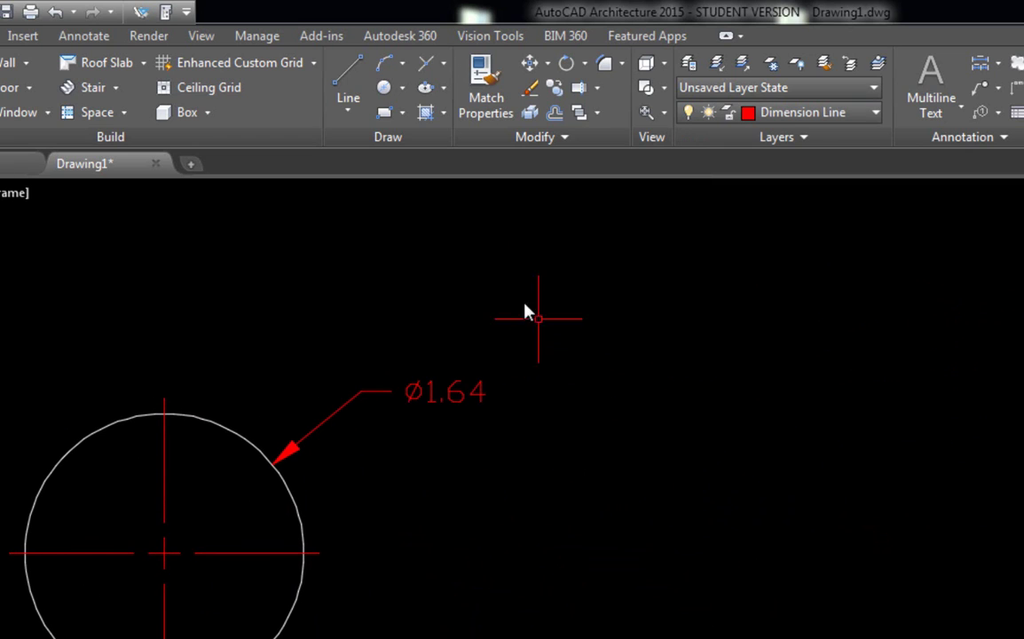
left_click(384, 90)
left_click(813, 530)
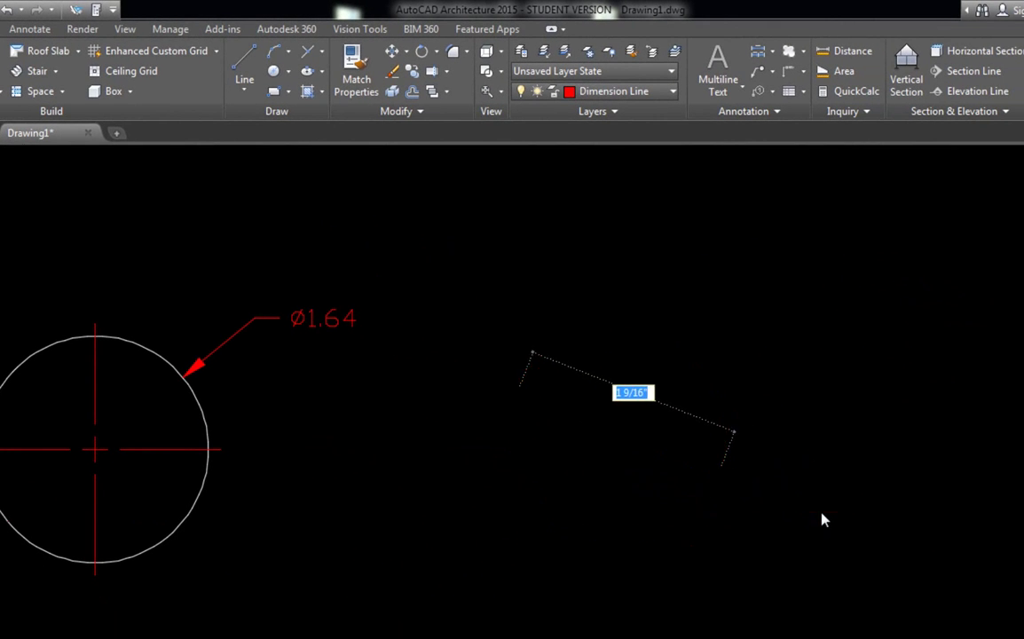
key("Return")
Step: Draw a slightly sloping line across the second circle, extending past it on both sides
left_click(245, 60)
left_click(462, 408)
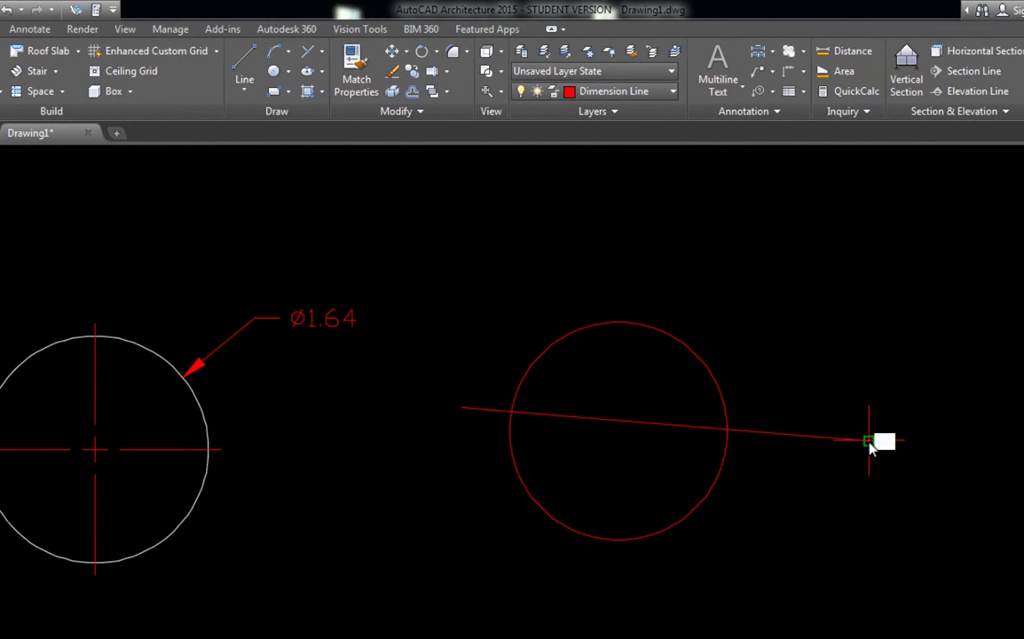
left_click(866, 438)
key("Return")
Step: Trim away the second circle's lower half along the crossing line and erase that line, leaving only the upper arc
left_click(692, 528)
left_click(656, 485)
key("Return")
left_click(608, 420)
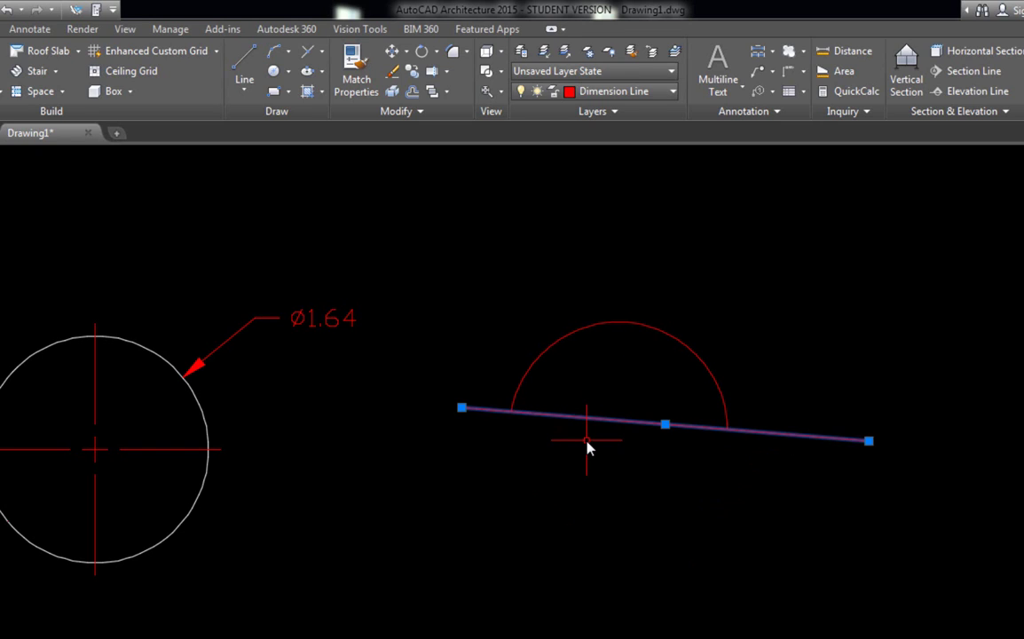
key("Delete")
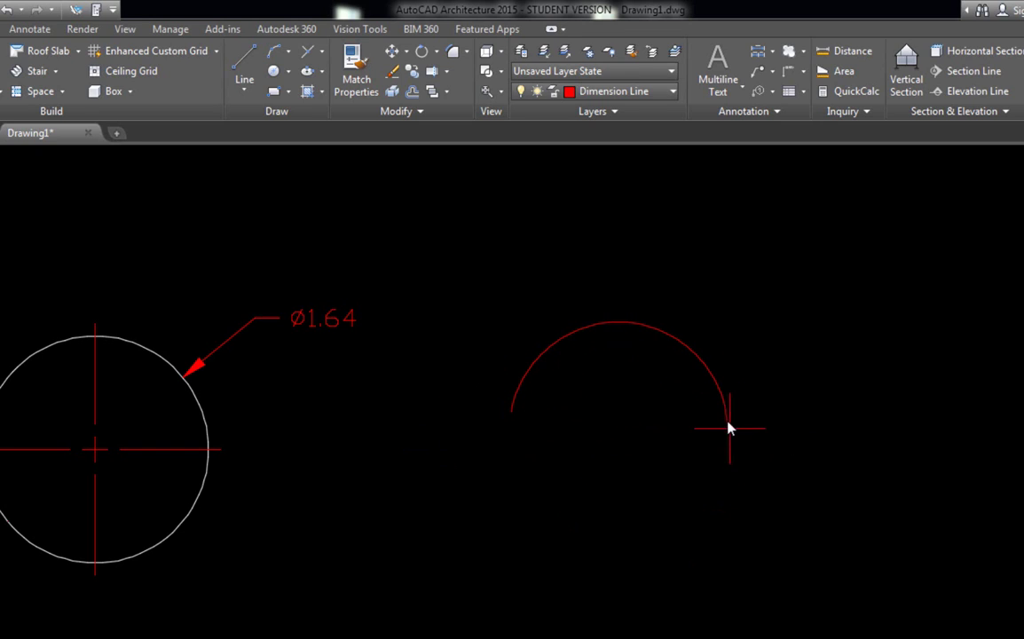
Step: Move the arc to the object layer
left_click(722, 391)
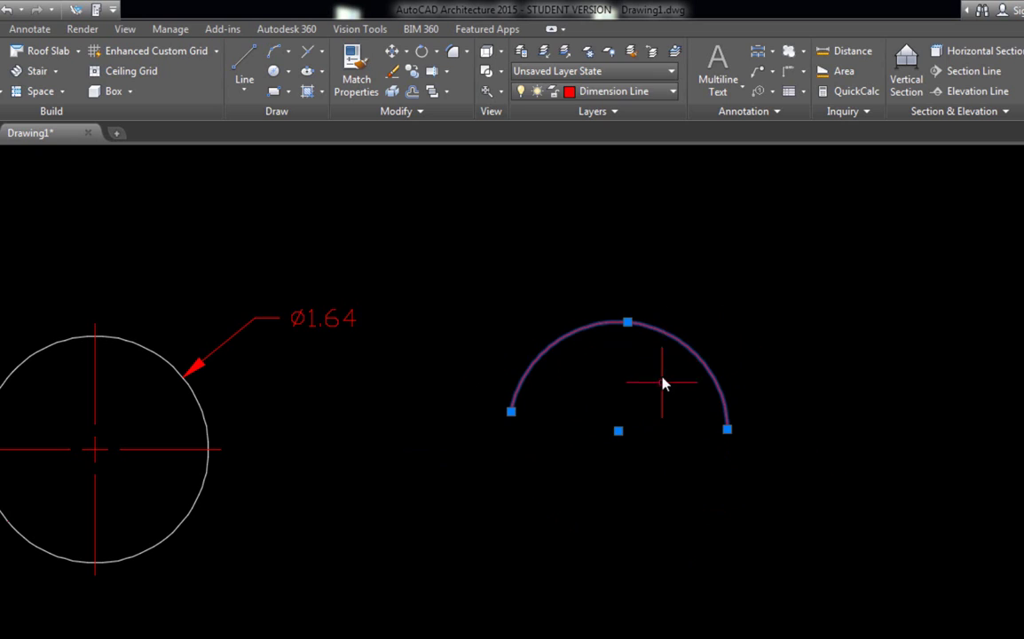
left_click(656, 92)
left_click(626, 296)
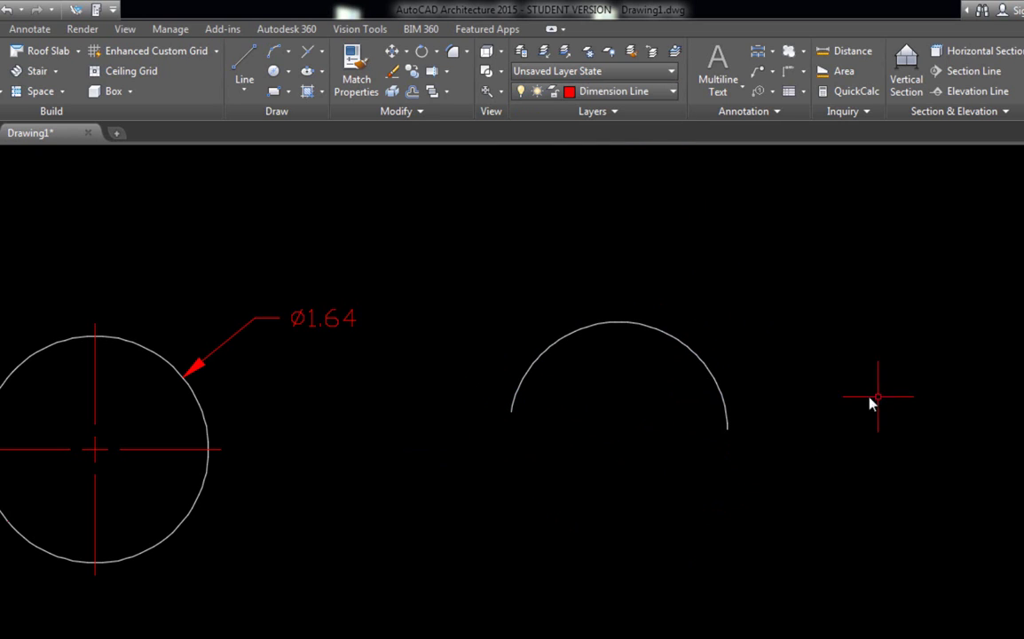
Step: Add a radius dimension to the arc
middle_click_drag(646, 359, 644, 377)
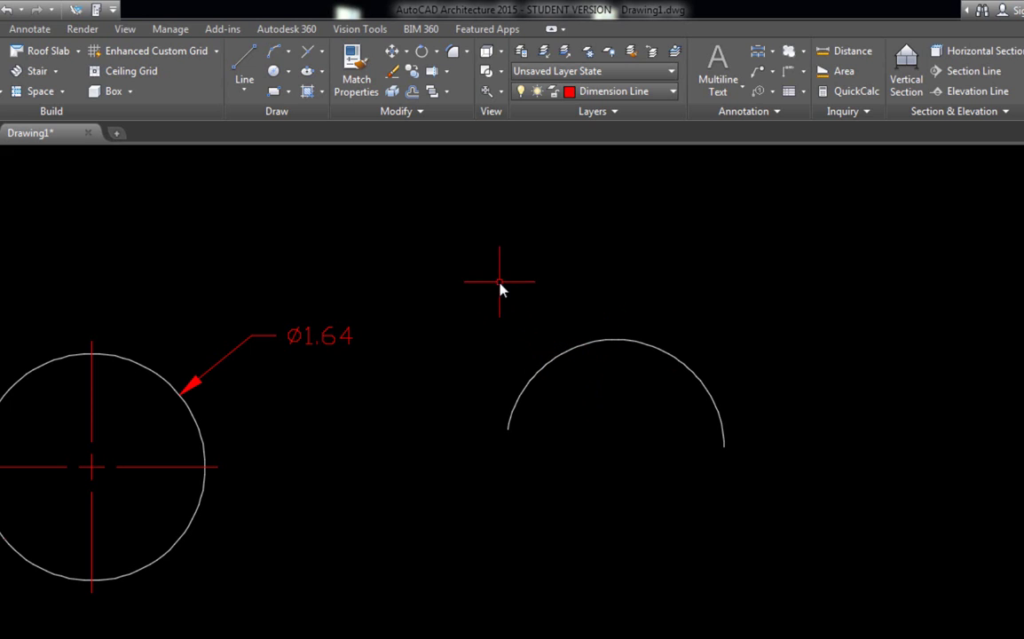
left_click(29, 28)
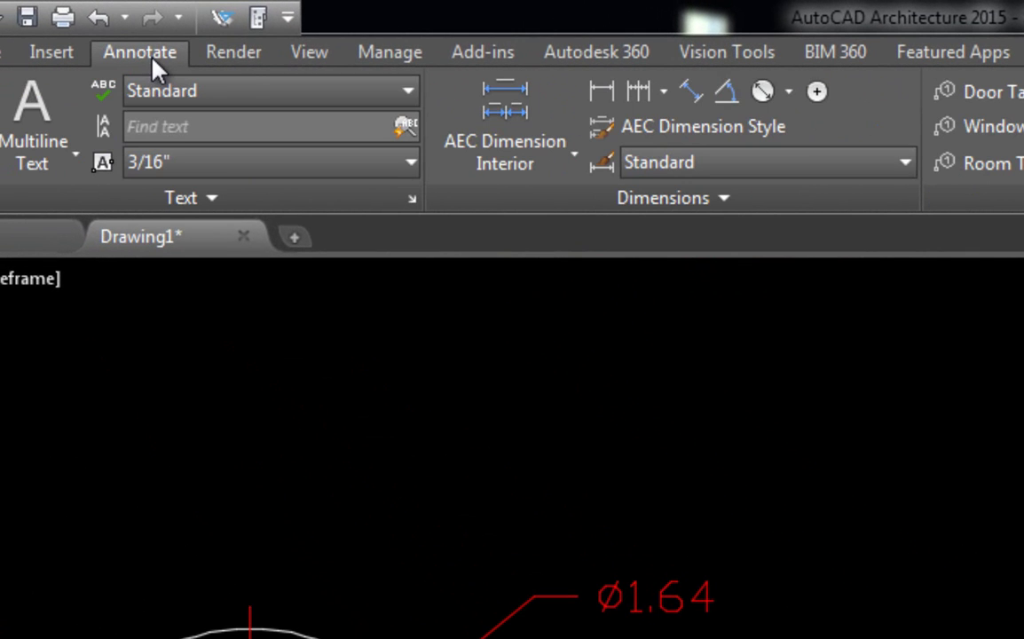
left_click(790, 96)
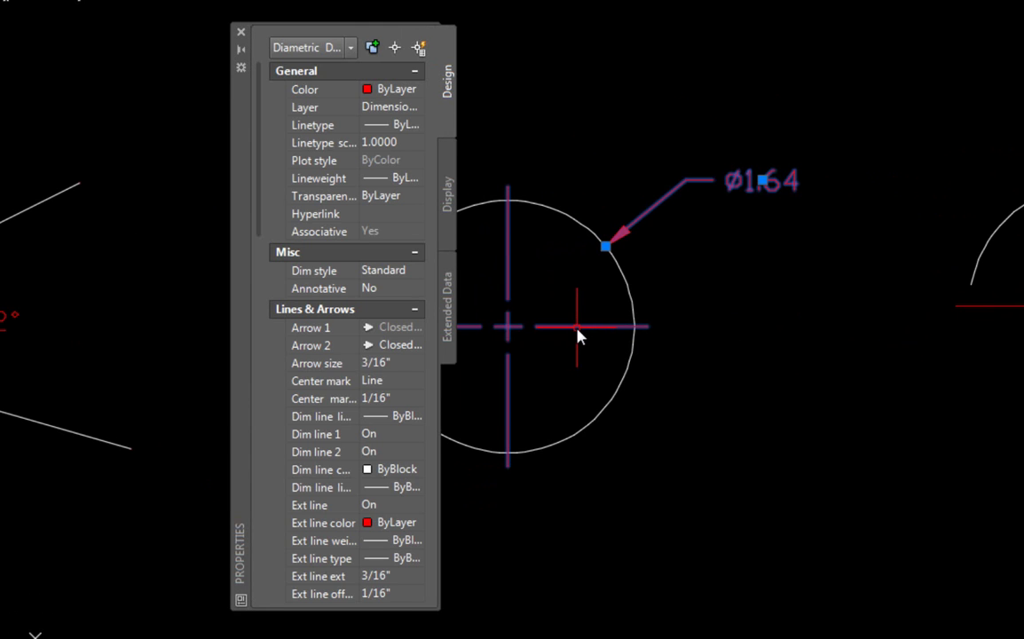
Step: Set the center mark of the circle's diameter dimension to None in its properties
middle_click_drag(580, 338, 640, 327)
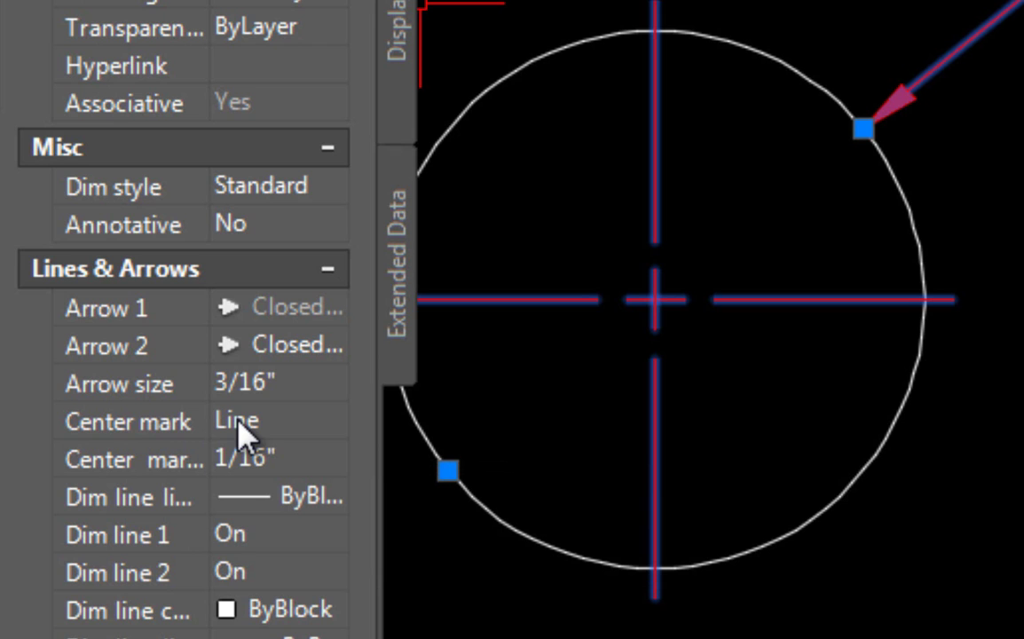
left_click(251, 432)
left_click(266, 430)
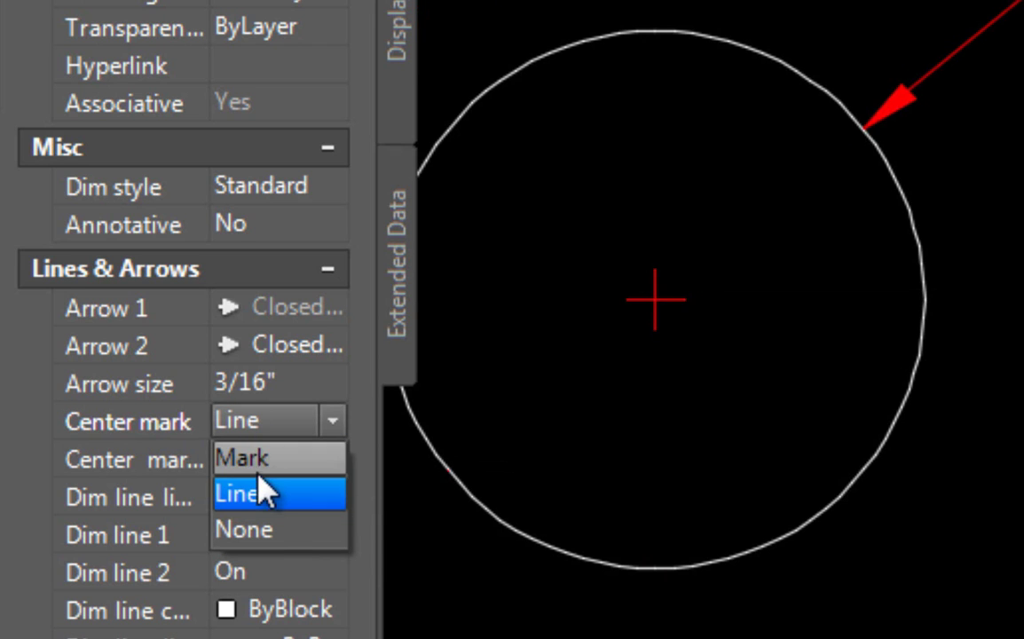
left_click(266, 530)
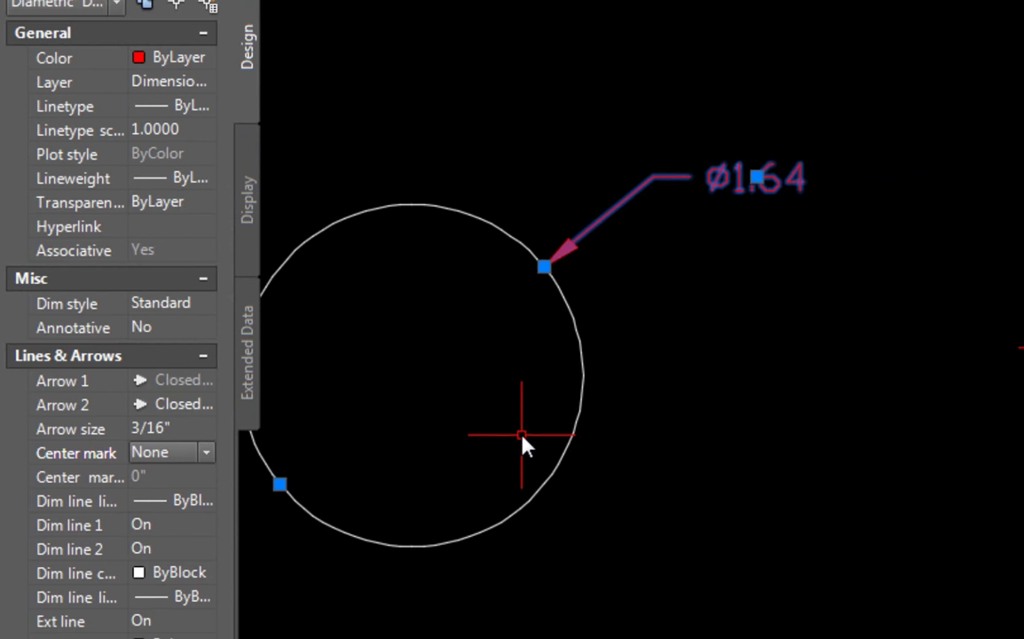
key("Escape")
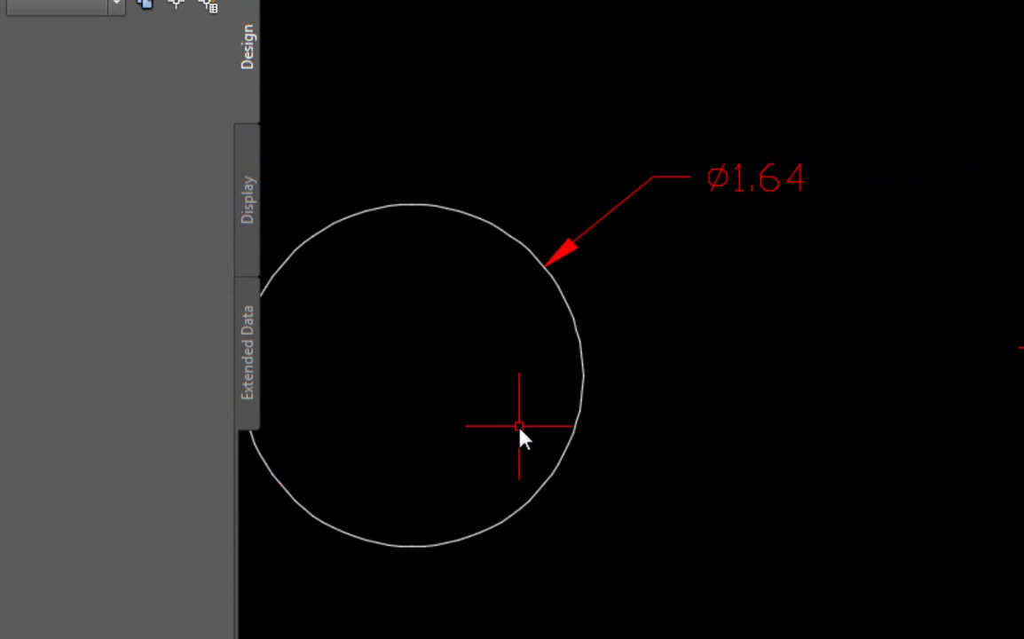
Step: Make Center Line the current layer with nothing selected
middle_click_drag(438, 390, 487, 378)
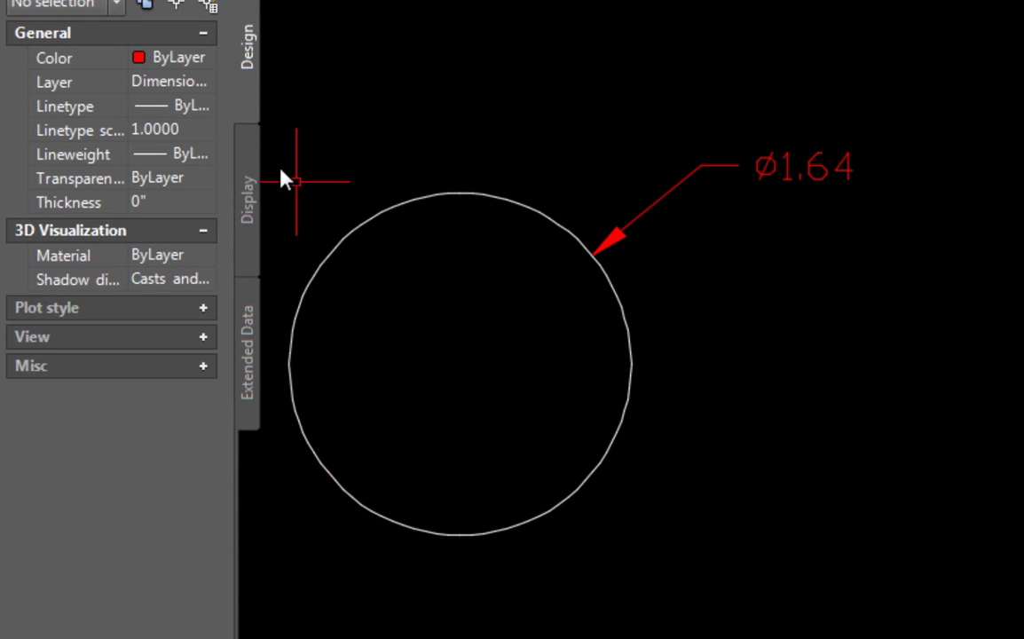
middle_click_drag(424, 243, 430, 252)
scroll(430, 251, "up", 2)
middle_click_drag(487, 220, 510, 219)
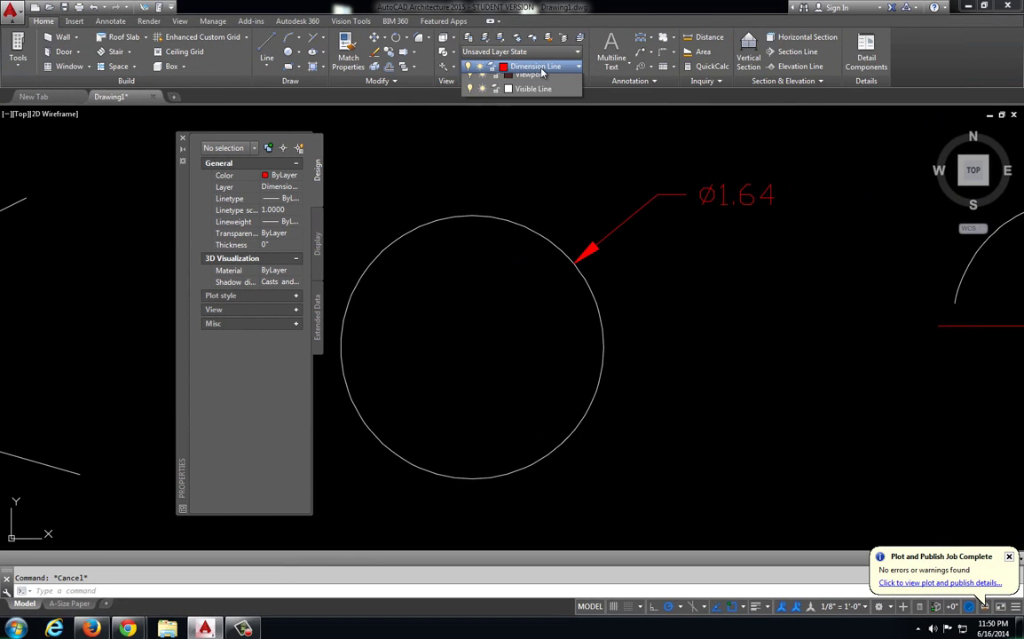
left_click(524, 66)
left_click(540, 111)
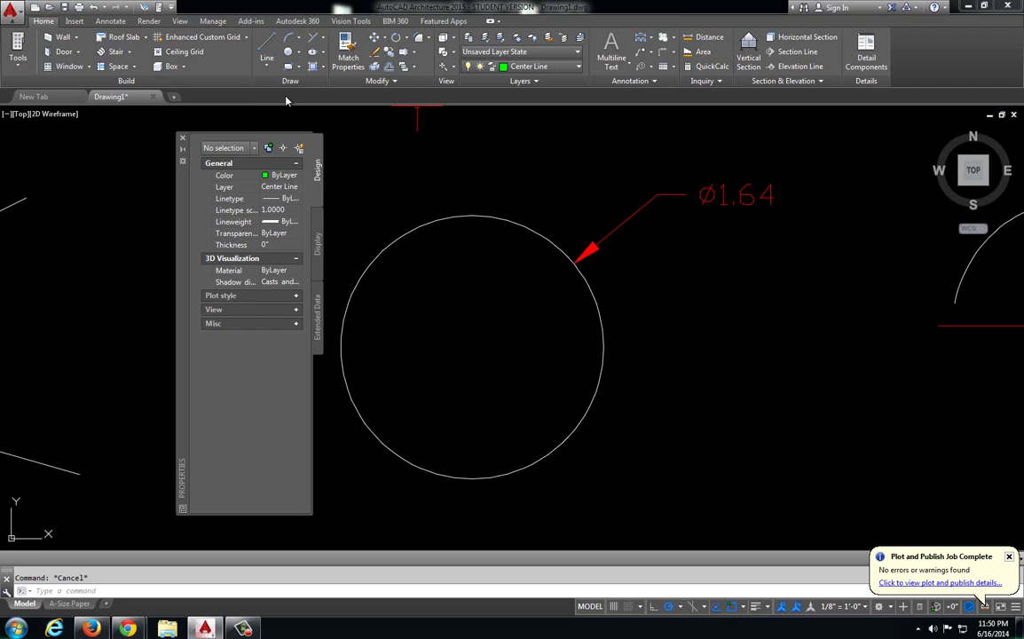
Step: Add center lines to the circle with the Center Mark command
left_click(110, 21)
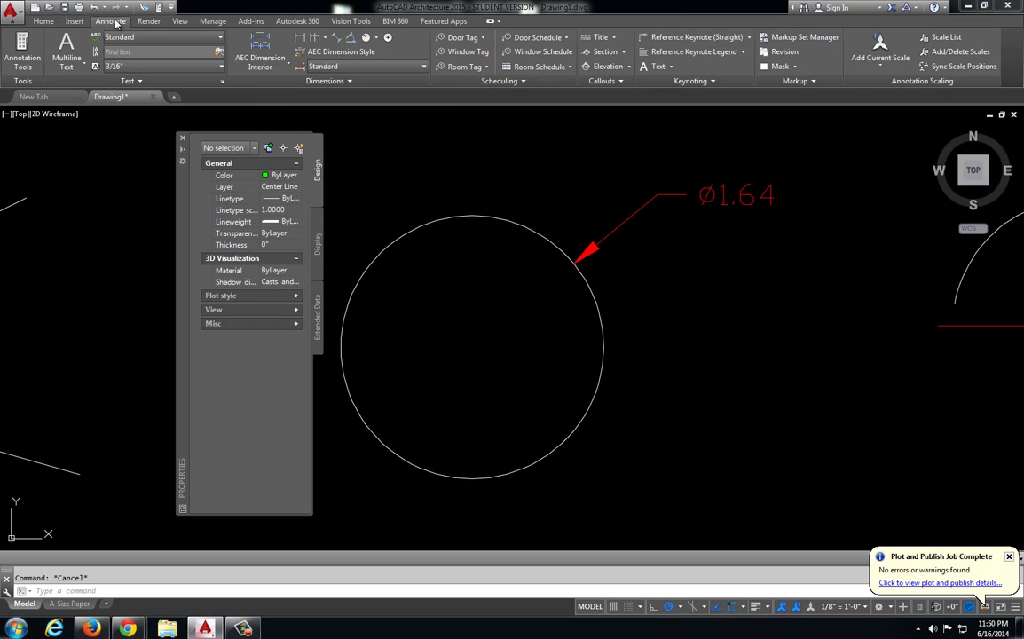
left_click(388, 38)
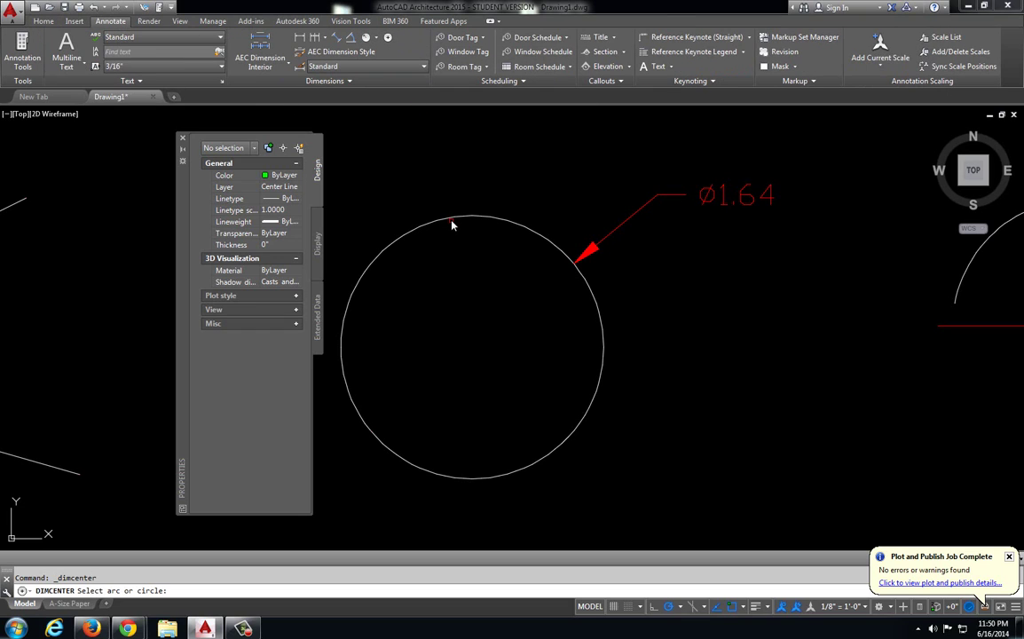
left_click(451, 221)
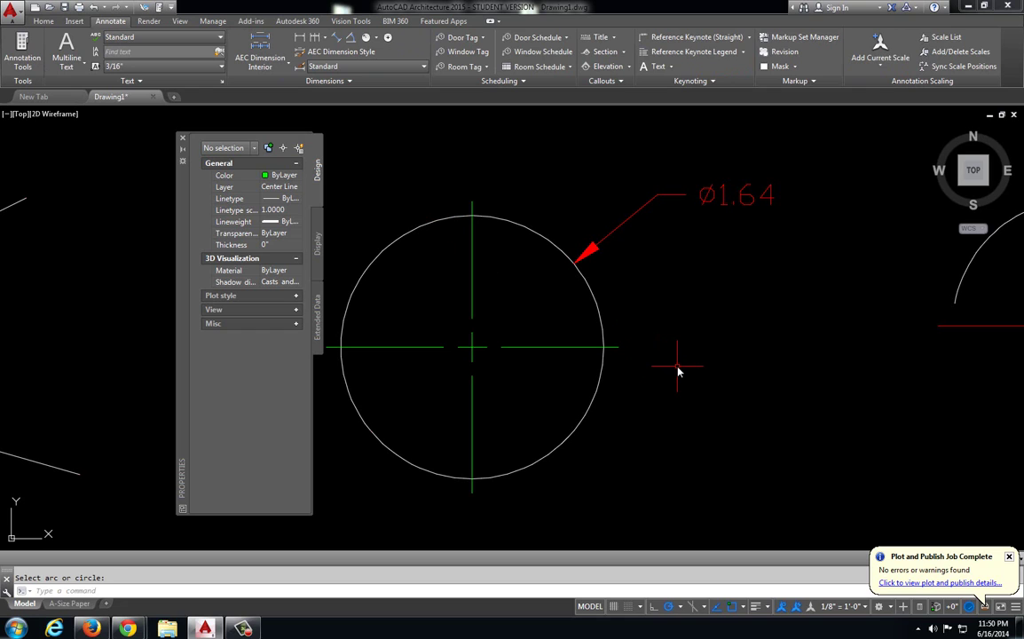
key("Escape")
Step: Set the center mark of the arc's radius dimension to None in its properties and deselect it
left_click(43, 20)
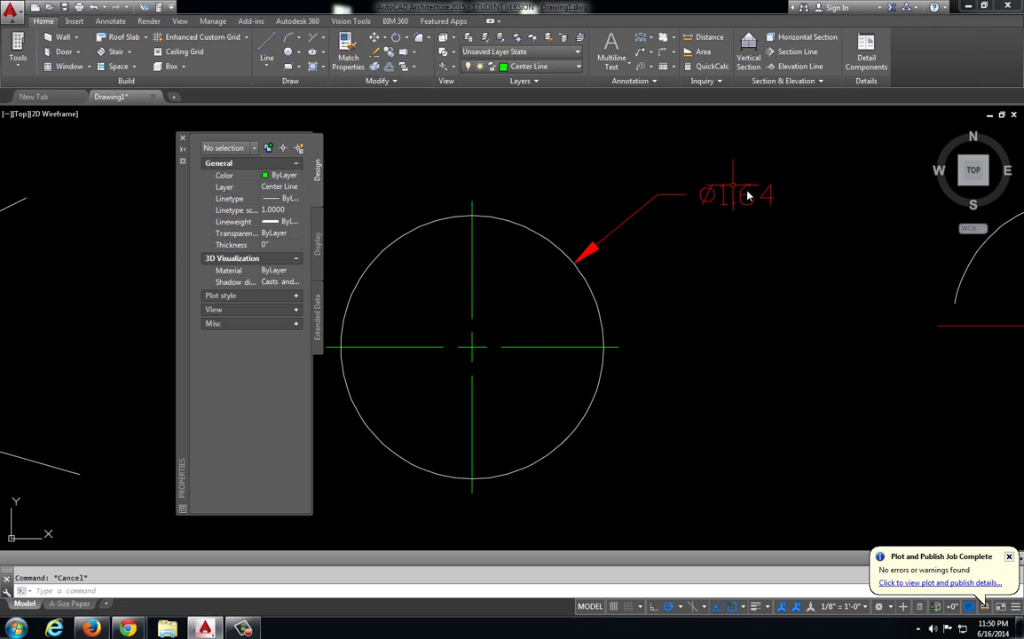
scroll(763, 186, "down", 2)
middle_click_drag(762, 186, 412, 192)
scroll(618, 239, "up", 2)
middle_click_drag(618, 239, 483, 262)
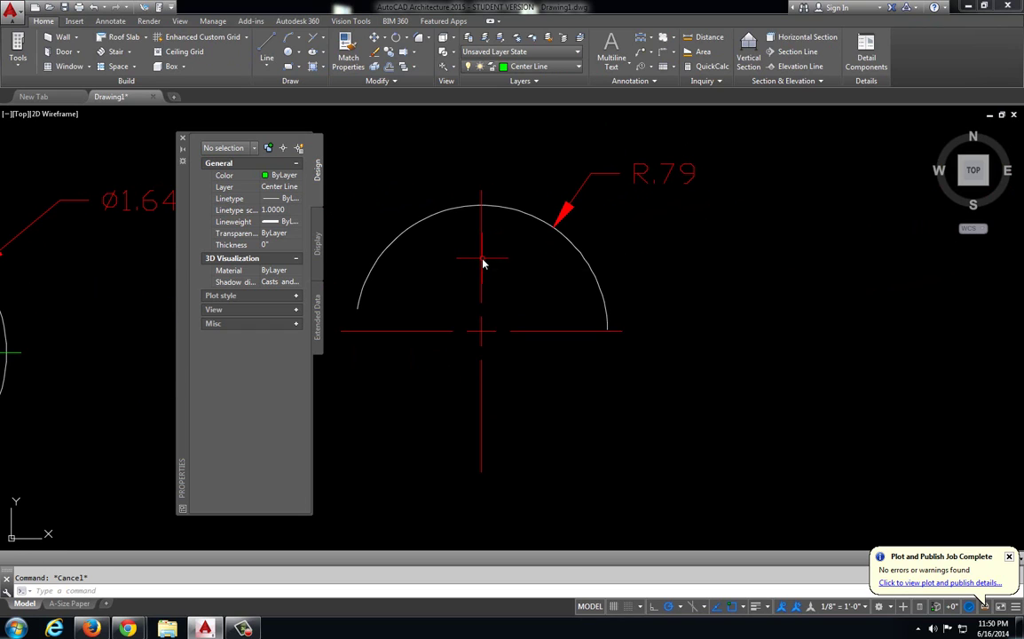
left_click(483, 263)
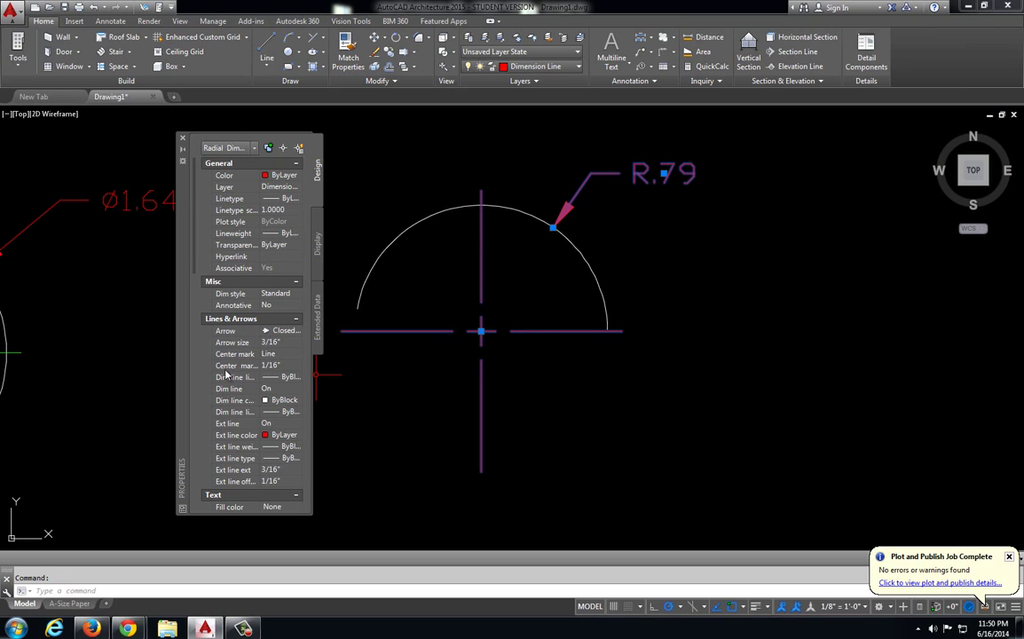
left_click(276, 355)
left_click(281, 386)
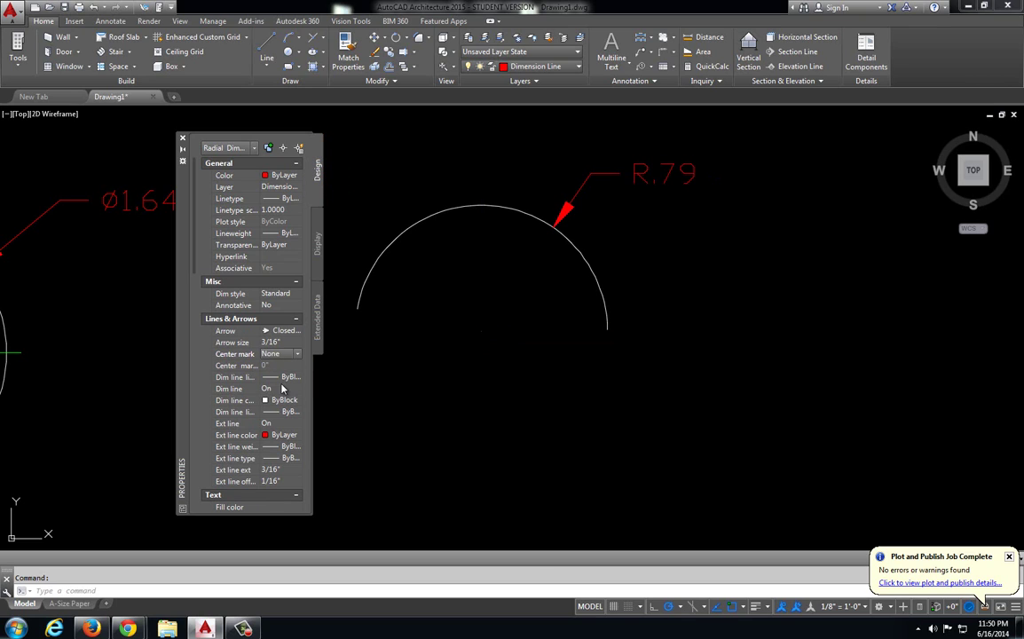
key("Escape")
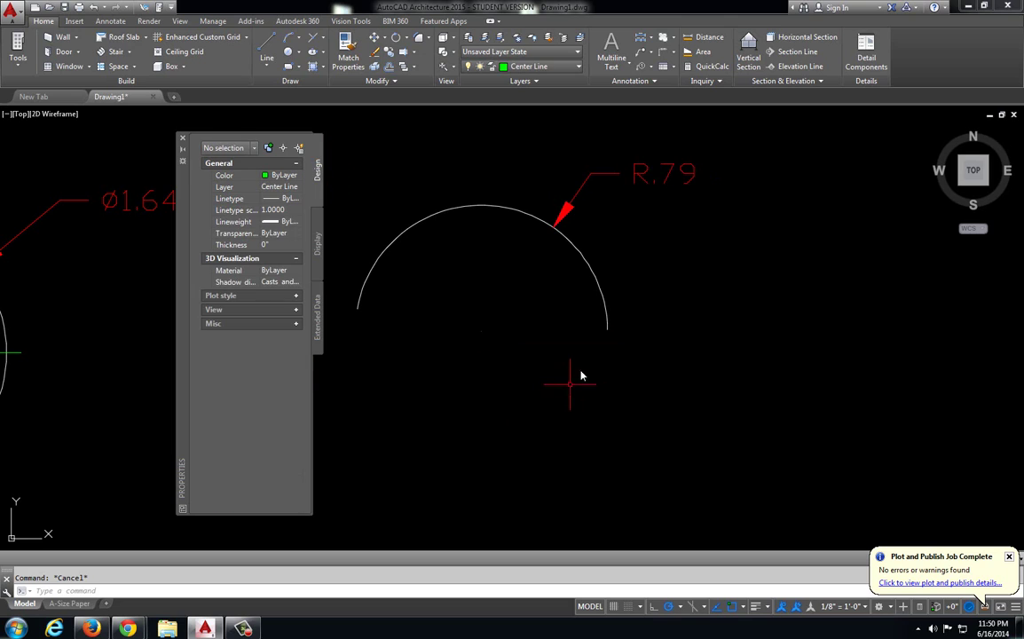
Step: Try moving the arc to the Center Line layer and undo the layer change
left_click(498, 206)
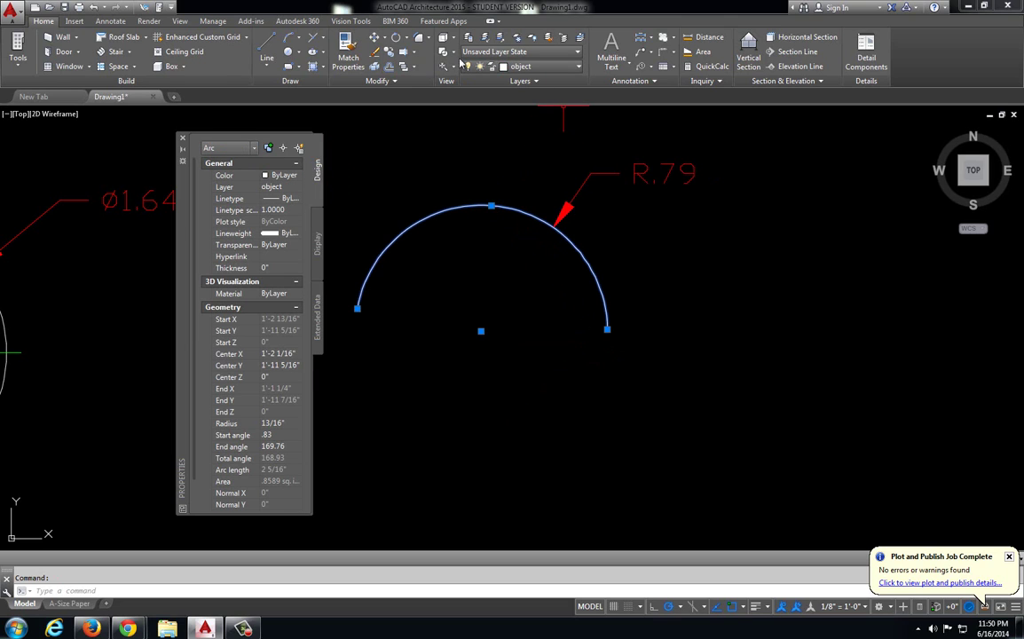
left_click(519, 67)
left_click(542, 115)
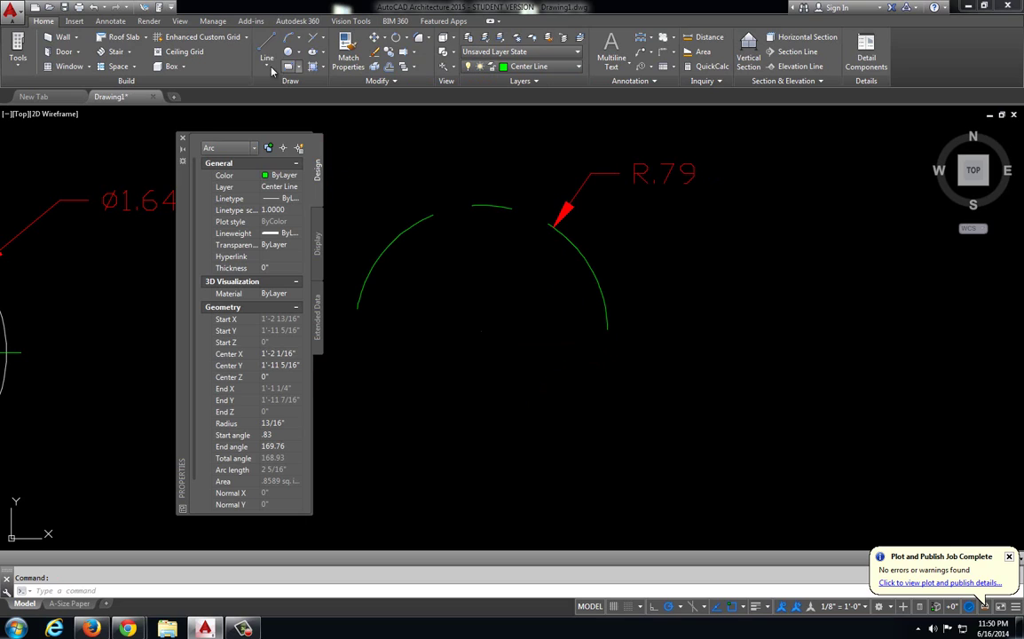
key("ctrl+z")
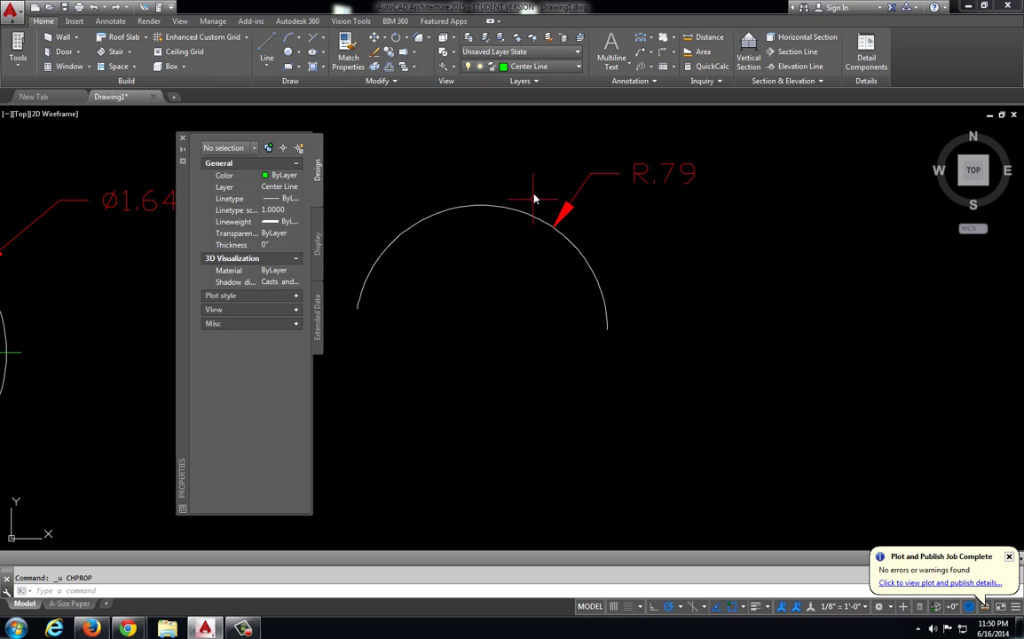
Step: Add center lines to the arc with the Center Mark command
left_click(110, 21)
left_click(388, 37)
left_click(475, 207)
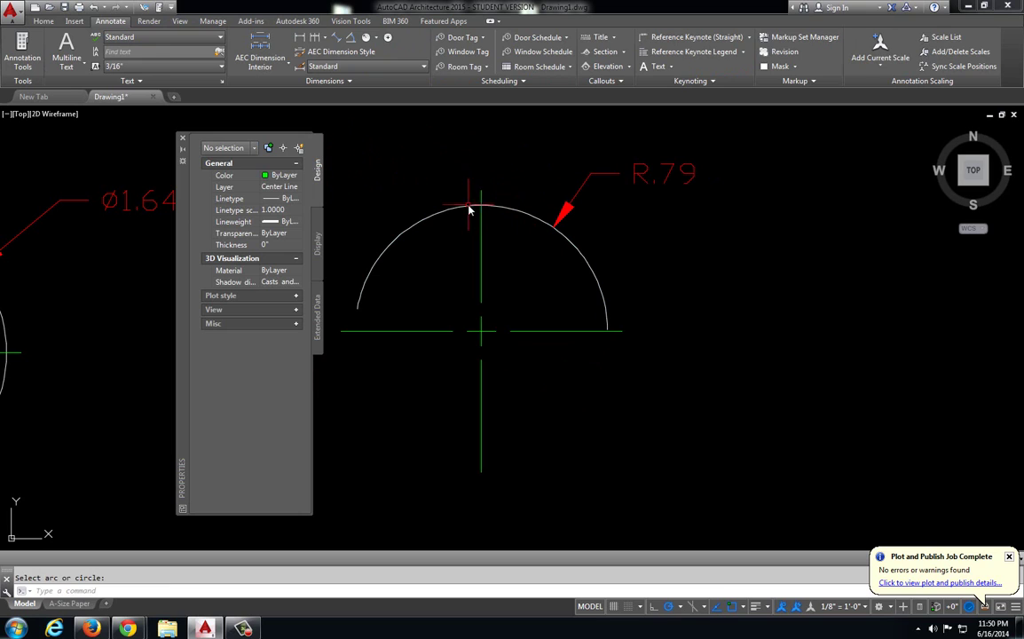
Step: Delete the four long center line segments around the arc's center, keeping only the small center cross
left_click(569, 331)
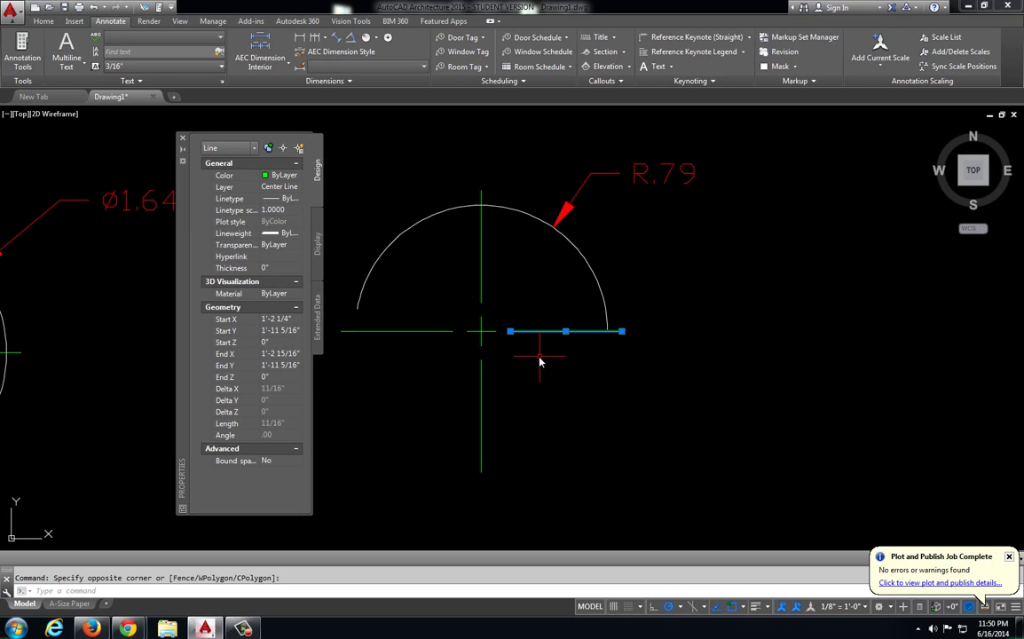
key("Delete")
left_click(481, 292)
key("Delete")
left_click(444, 331)
key("Delete")
left_click(479, 417)
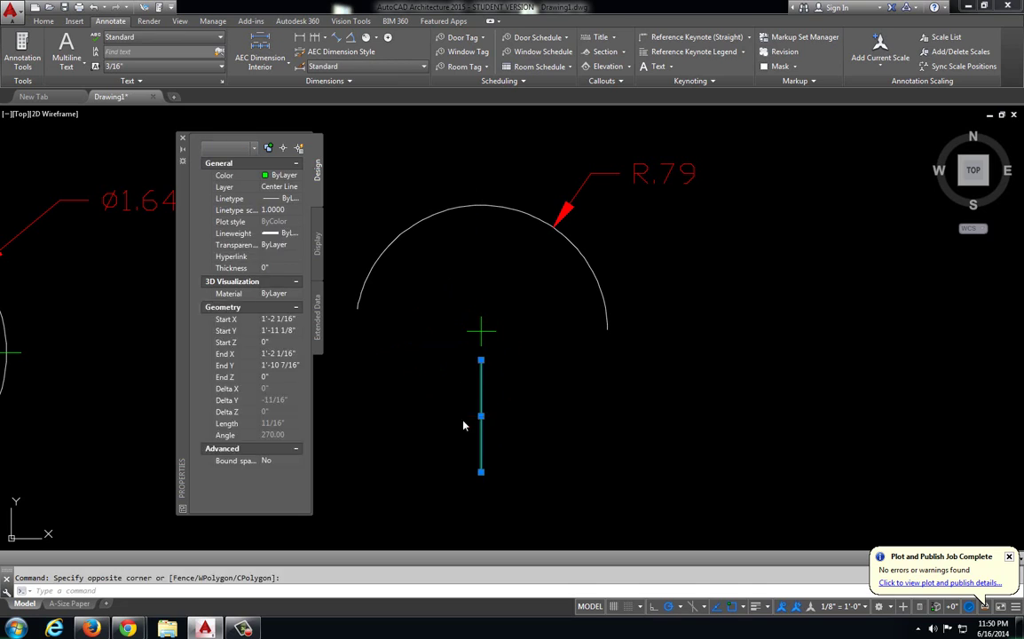
key("Delete")
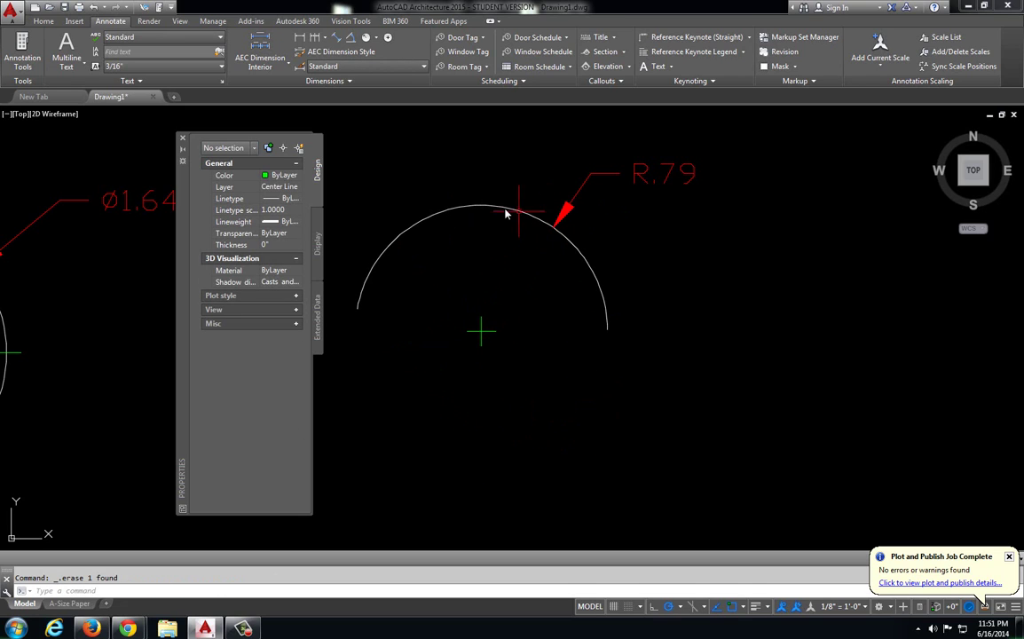
Step: Close the Properties palette and bring all the dimensioned objects into view
key("ctrl+1")
middle_click(564, 338)
middle_click(565, 338)
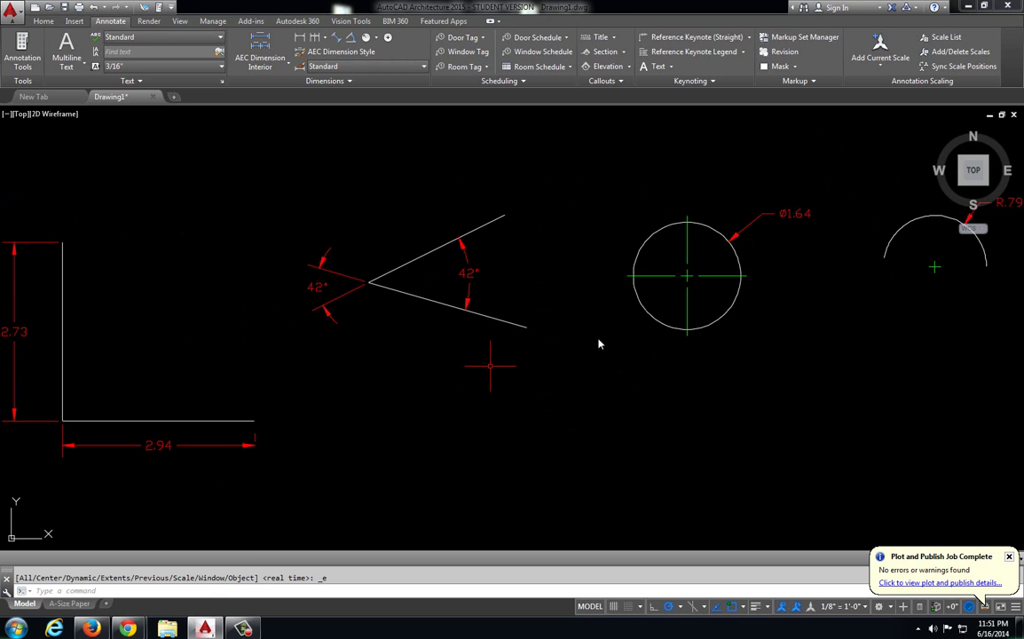
scroll(282, 295, "down", 2)
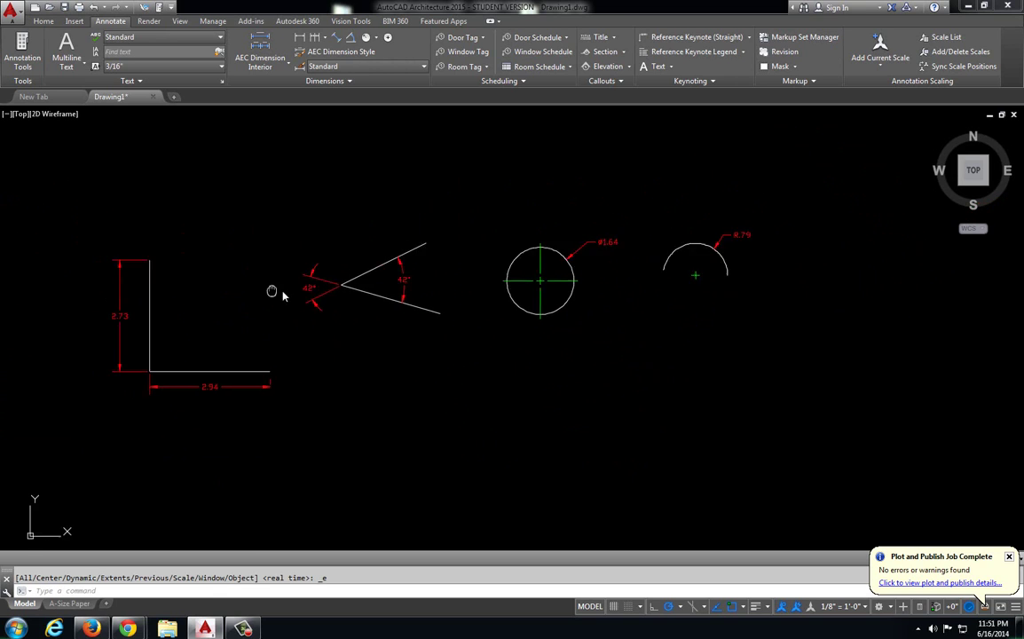
middle_click_drag(283, 296, 306, 294)
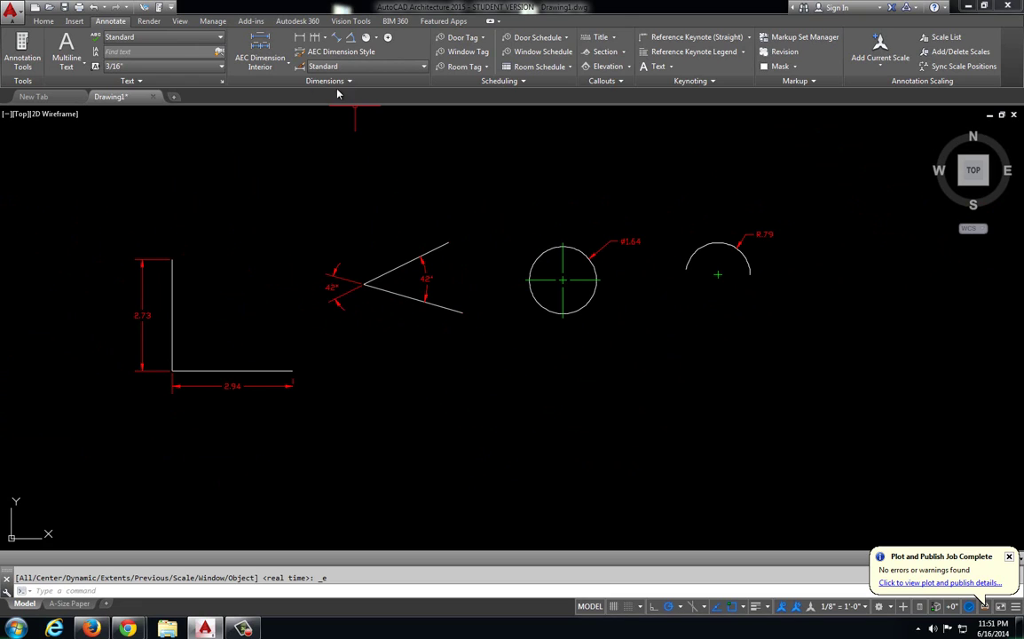